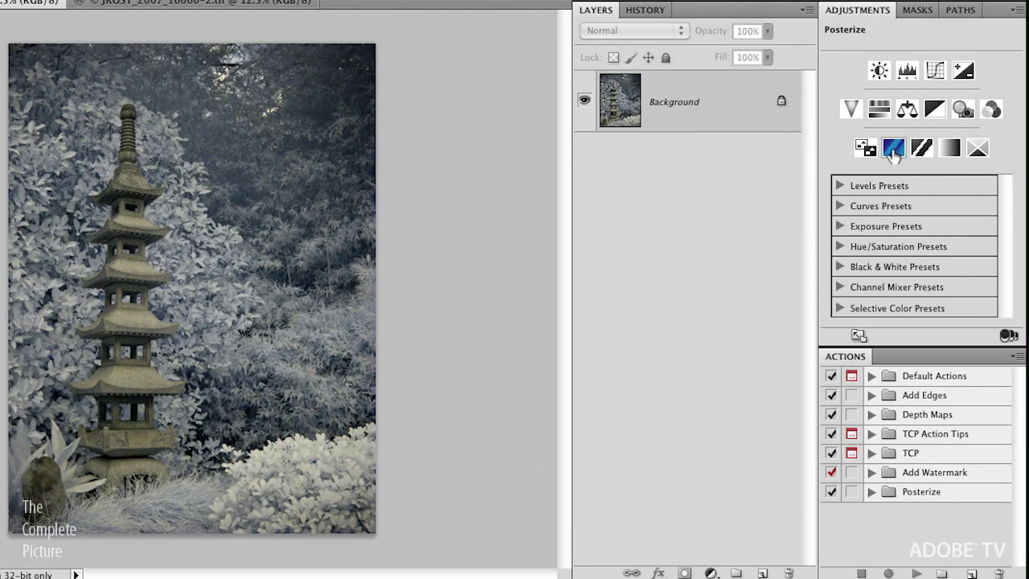
Step: Add a monochrome Channel Mixer layer (Red 40, Green 40, Blue 20) and compare it with the original
left_click(895, 149)
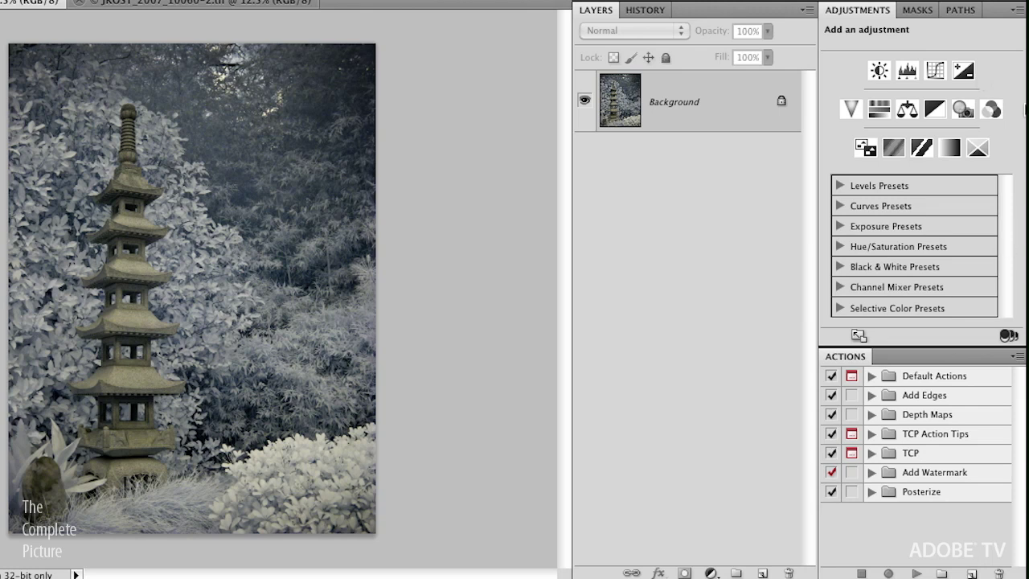
left_click(991, 111)
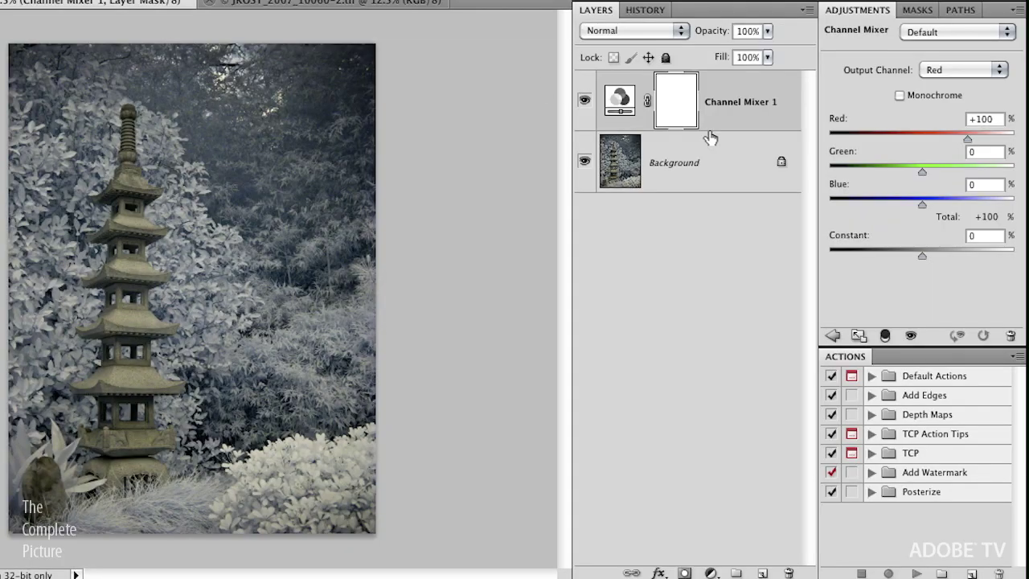
left_click(899, 95)
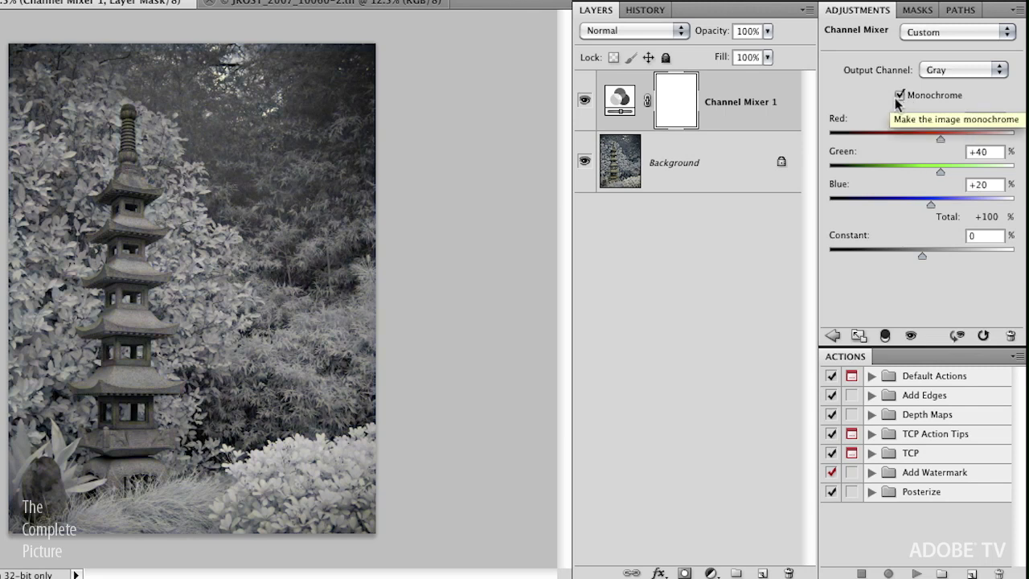
left_click(584, 99)
left_click(584, 100)
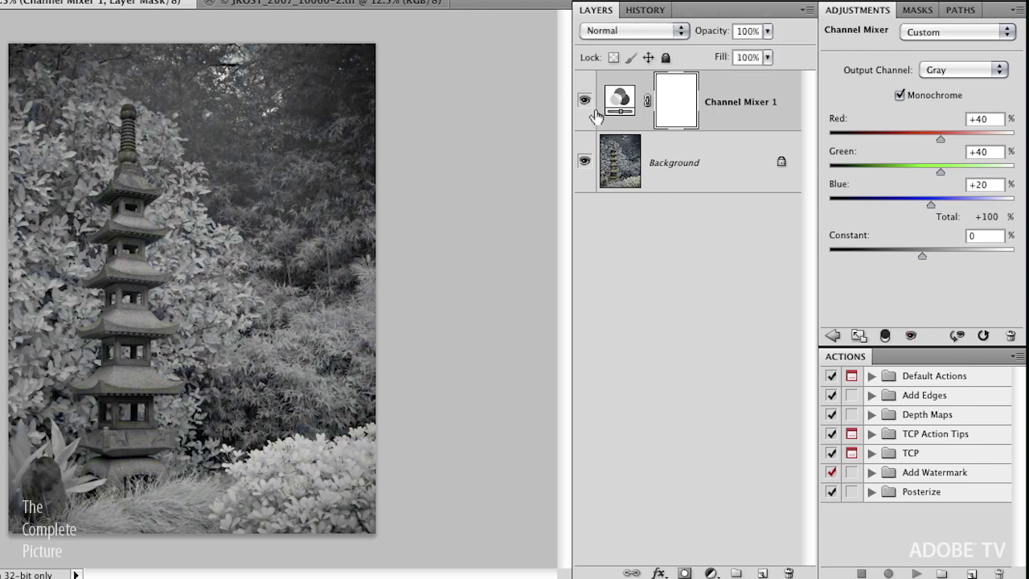
left_click(832, 335)
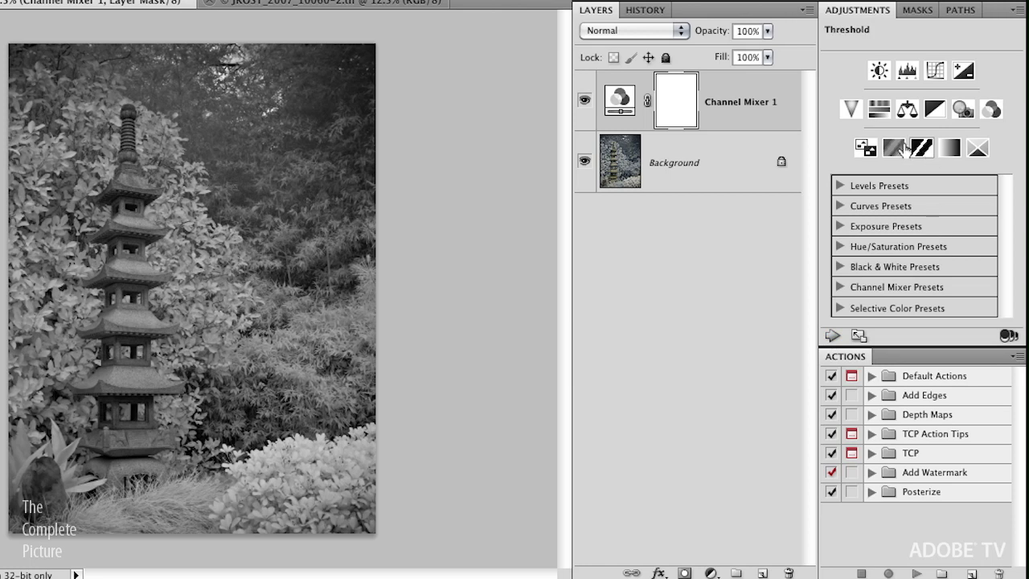
Step: Add a Posterize adjustment layer at 4 levels above Channel Mixer 1
left_click(895, 147)
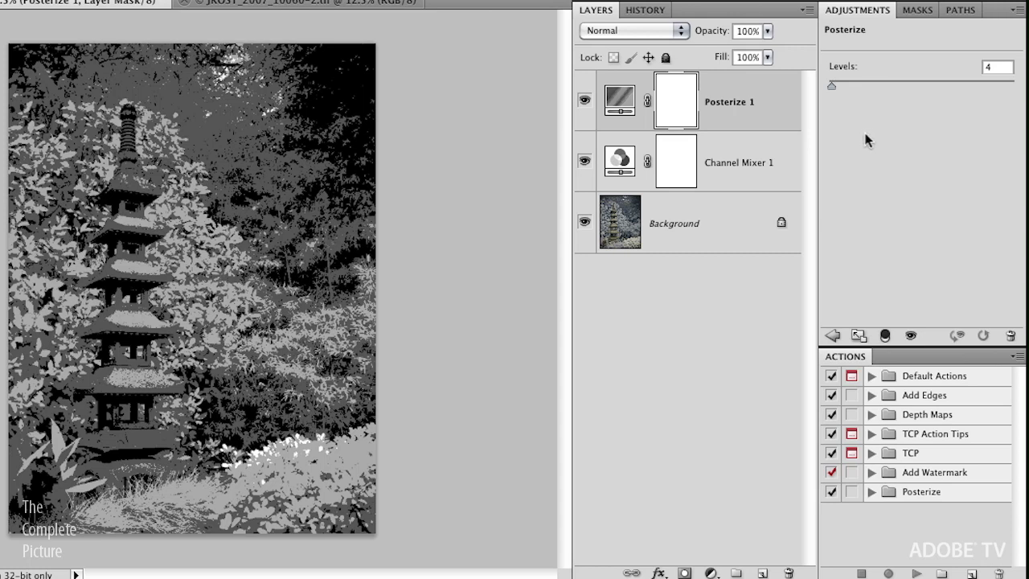
left_click(832, 336)
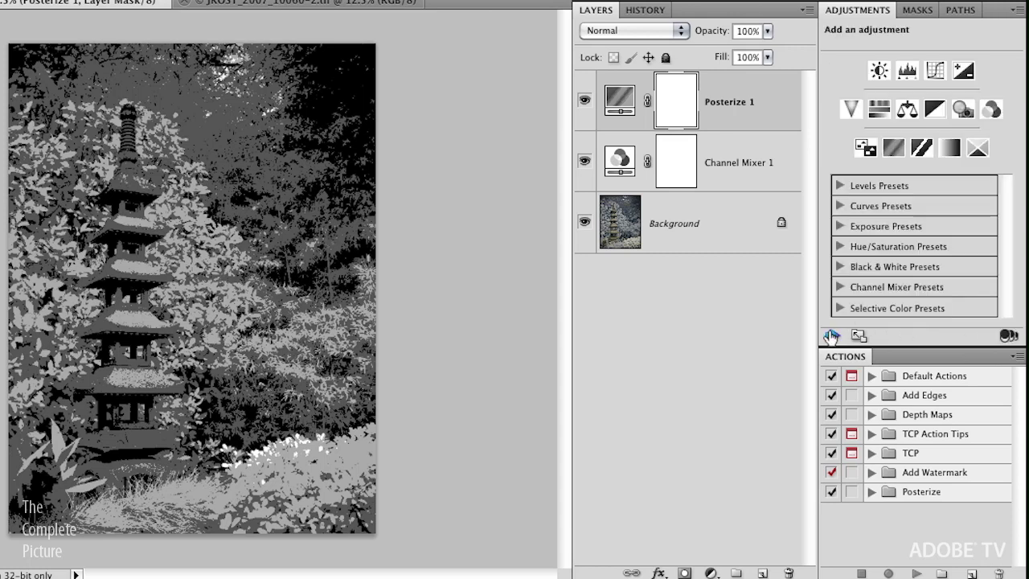
Step: Add a Gradient Map layer and choose the Blue, Yellow, Blue gradient preset
left_click(950, 155)
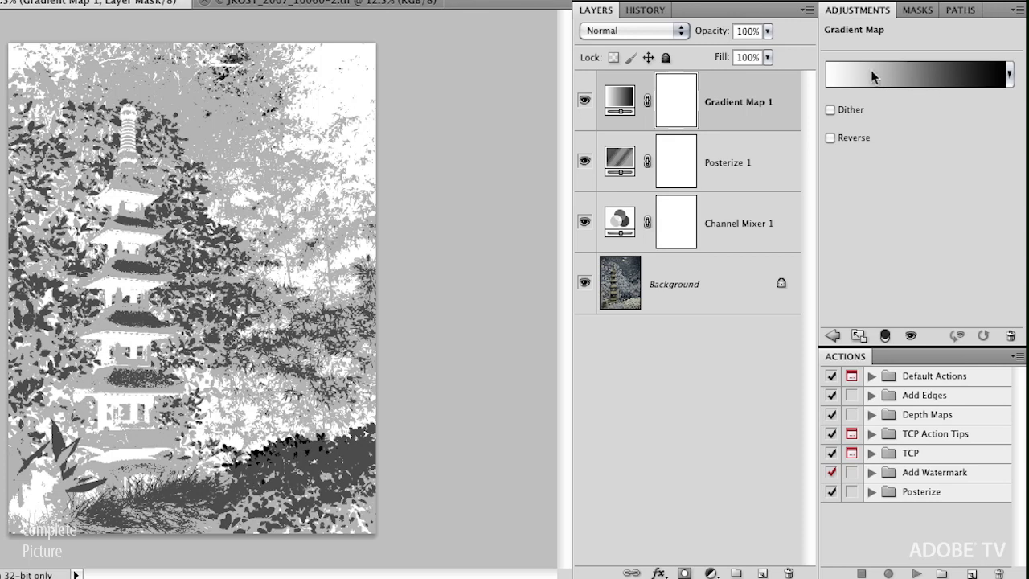
left_click(920, 78)
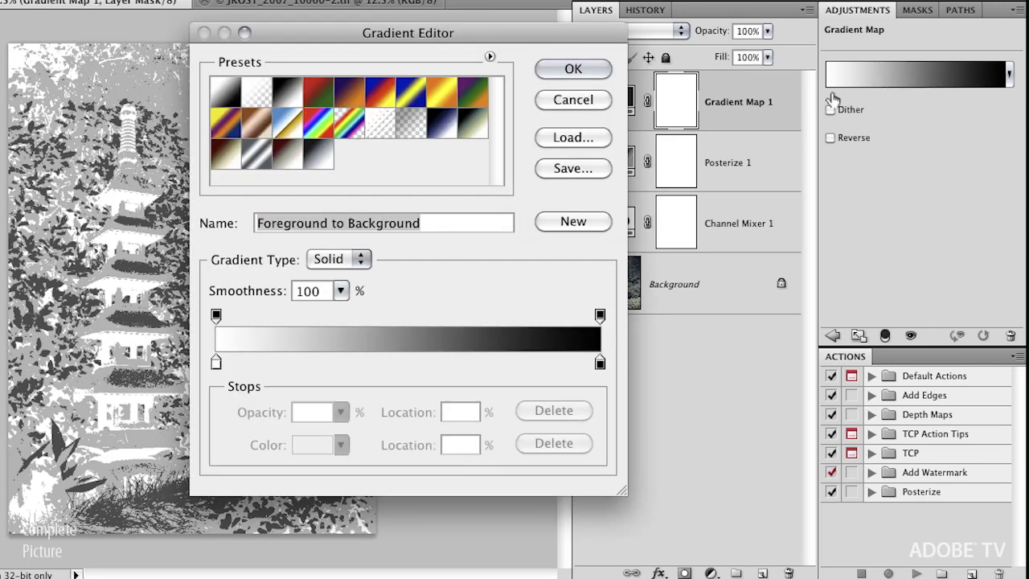
left_click_drag(492, 37, 795, 0)
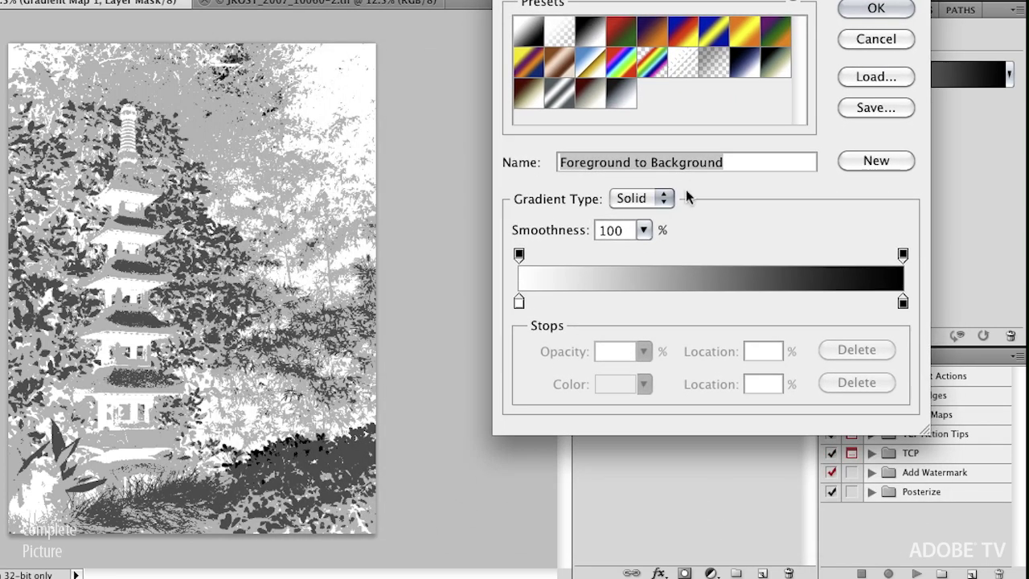
left_click(656, 26)
left_click(682, 34)
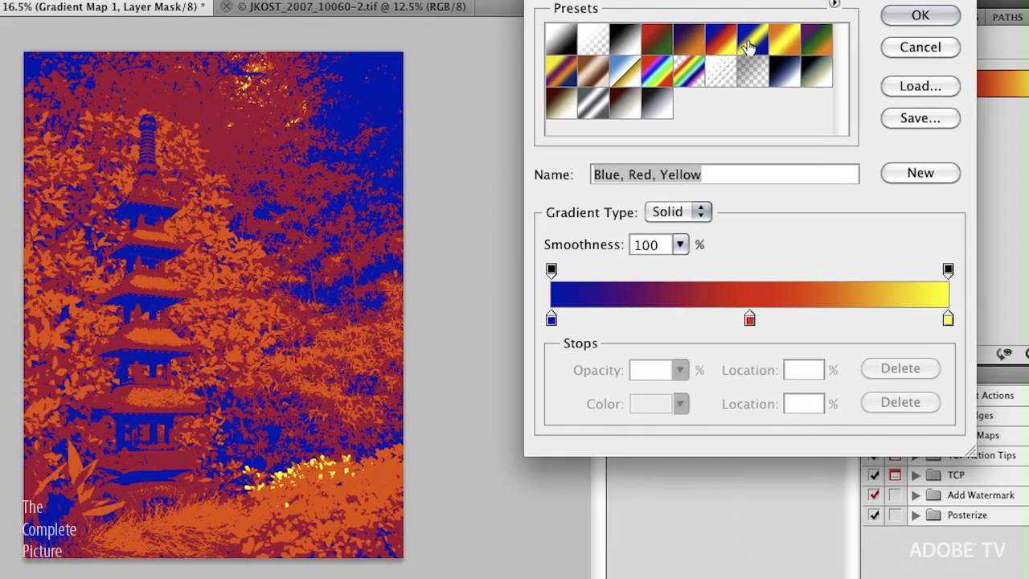
left_click(714, 34)
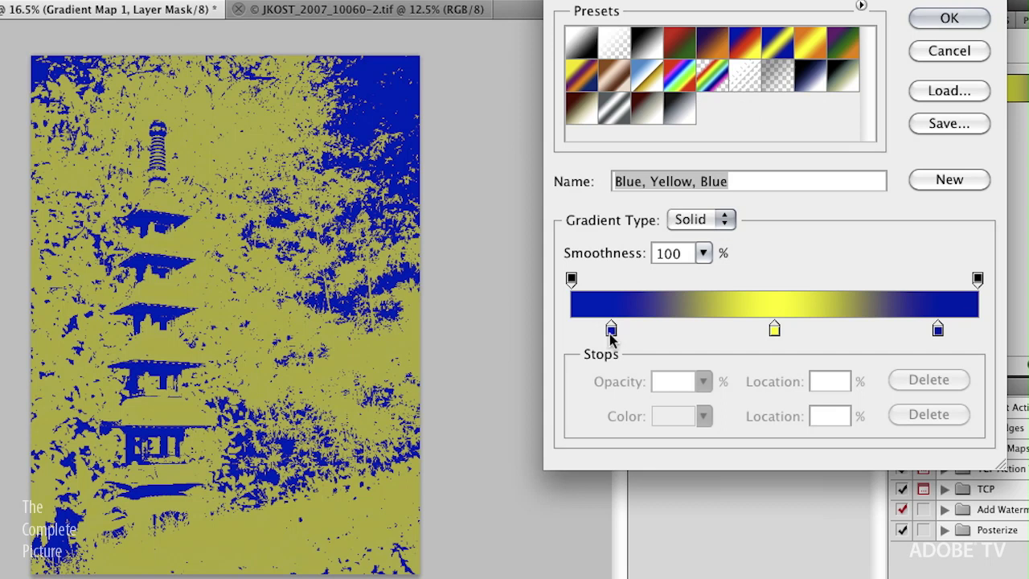
Step: Move the left gradient stop to 0% and make it black
left_click_drag(611, 331, 576, 337)
double_click(574, 332)
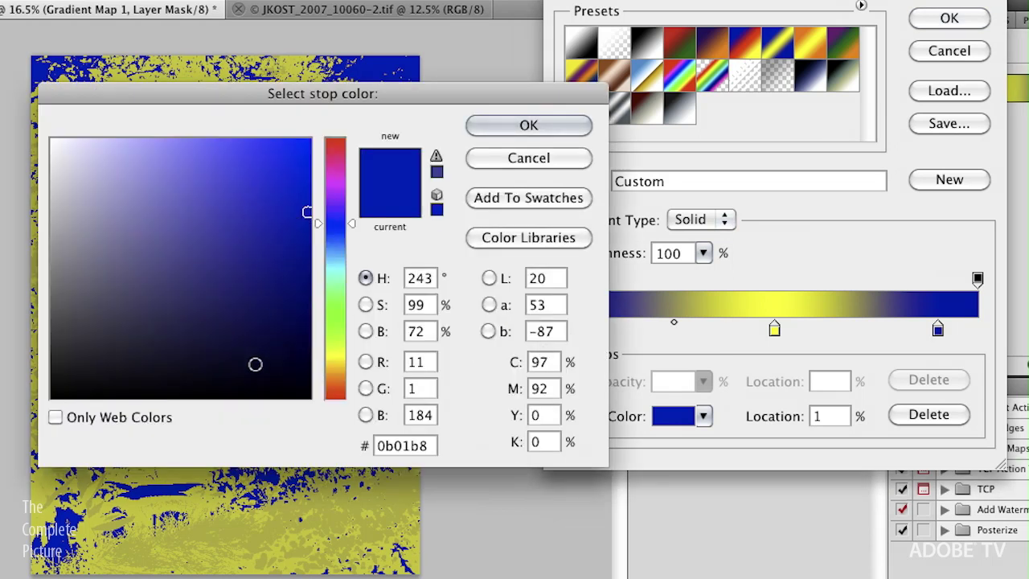
mouse_move(266, 365)
left_mouse_down()
mouse_move(312, 402)
mouse_move(46, 363)
mouse_move(51, 394)
mouse_move(317, 407)
left_mouse_up()
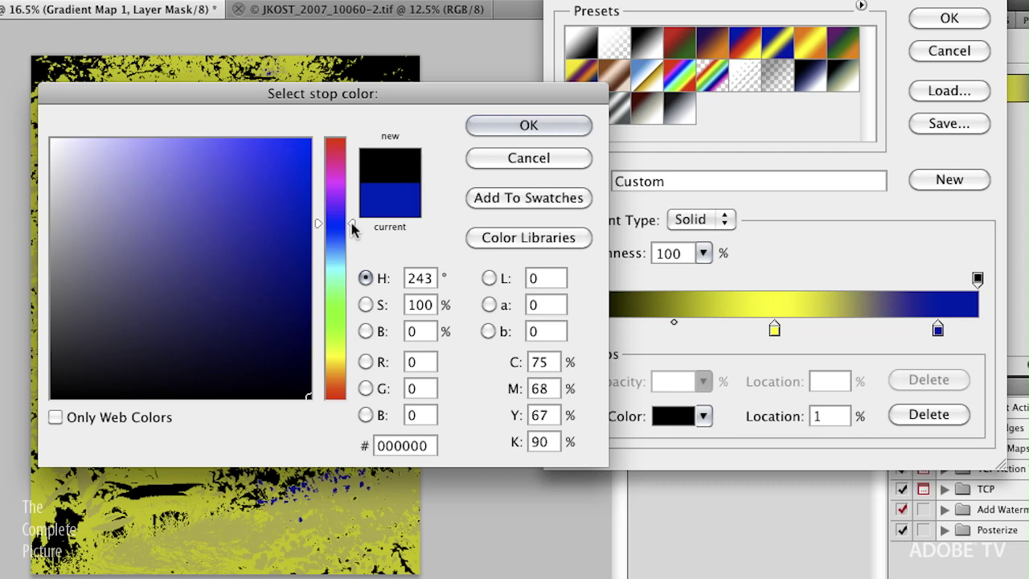
left_click_drag(354, 225, 352, 250)
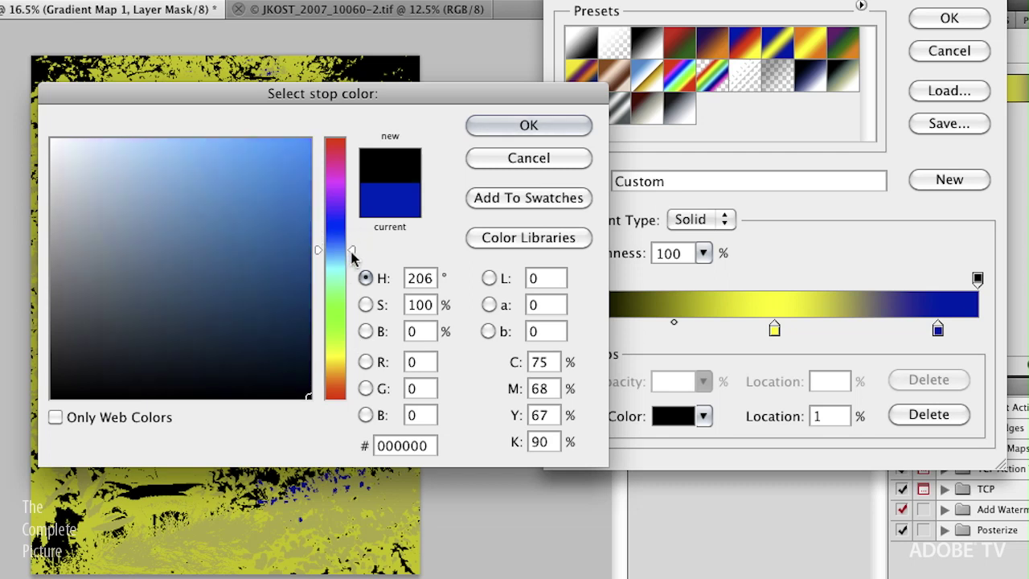
mouse_move(351, 254)
left_mouse_down()
mouse_move(356, 222)
mouse_move(353, 246)
left_mouse_up()
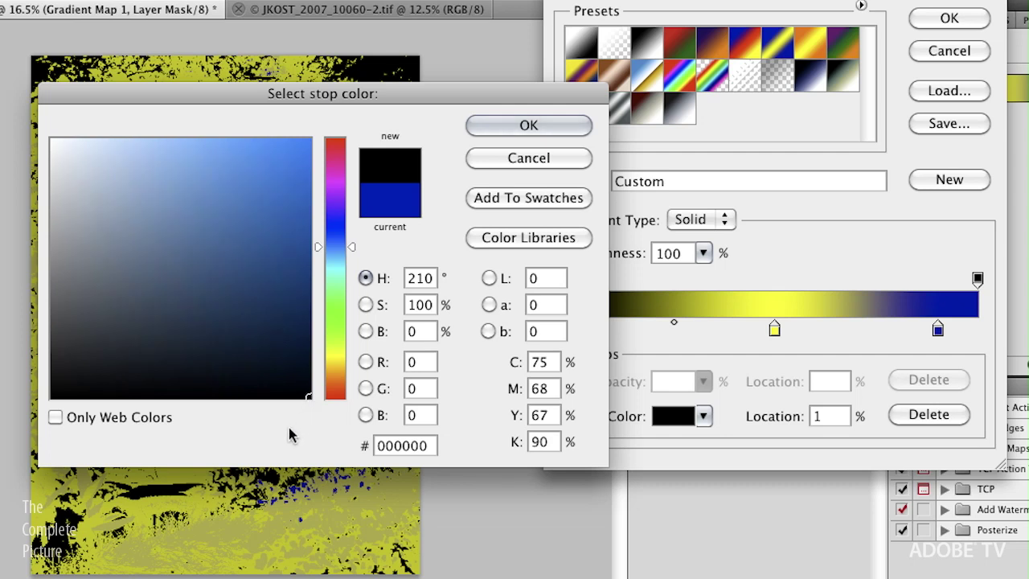
left_click(502, 129)
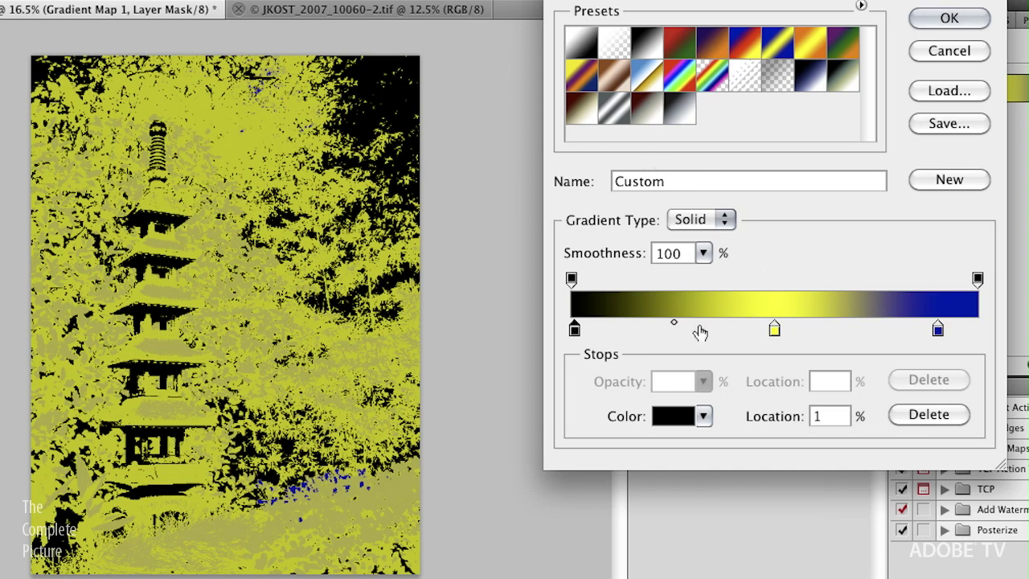
Step: Add a second black gradient stop at 33%
left_click_drag(700, 332, 701, 330)
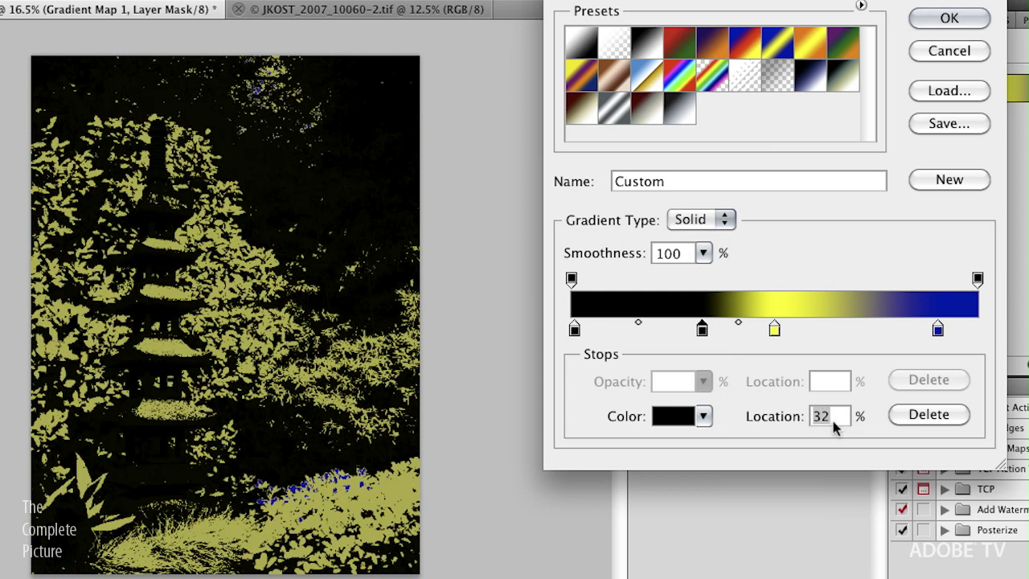
type("33")
left_click_drag(706, 331, 705, 337)
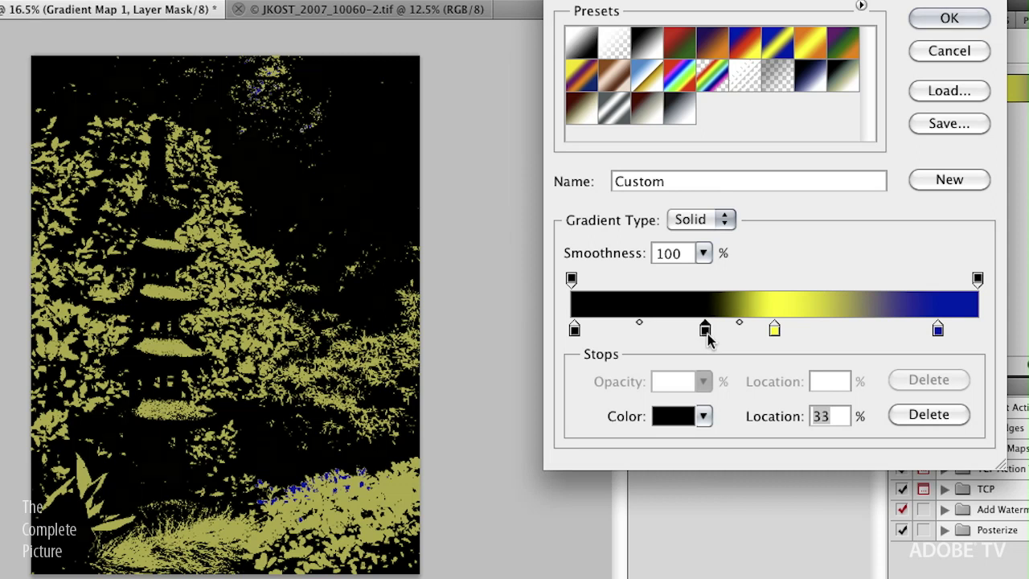
double_click(706, 332)
Step: Change the 33% stop's colour to a muted slate blue-grey, about #3b626d
left_click(302, 389)
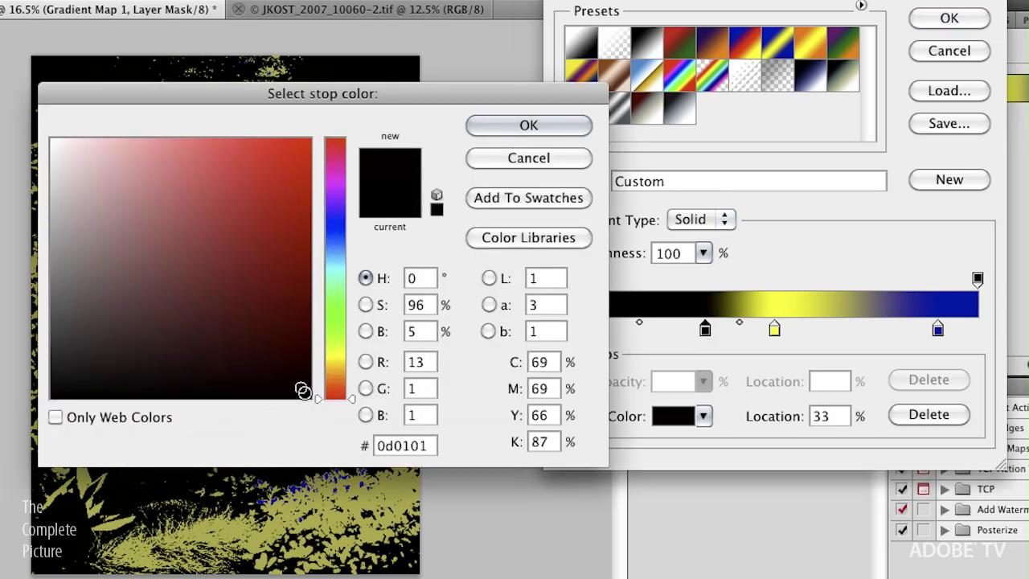
left_click_drag(302, 389, 313, 400)
left_click_drag(338, 236, 335, 259)
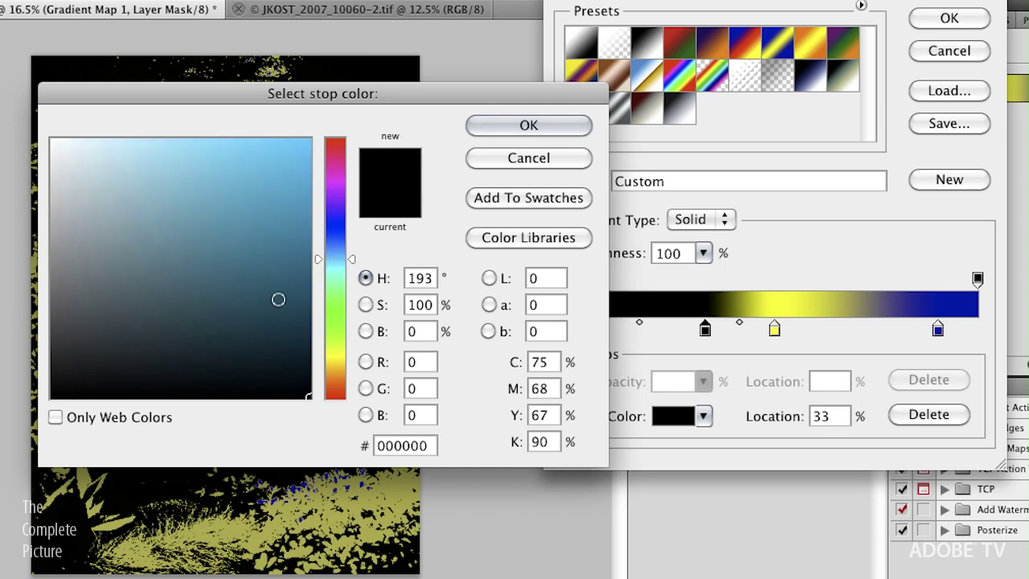
mouse_move(278, 299)
left_mouse_down()
mouse_move(214, 264)
mouse_move(207, 271)
left_mouse_up()
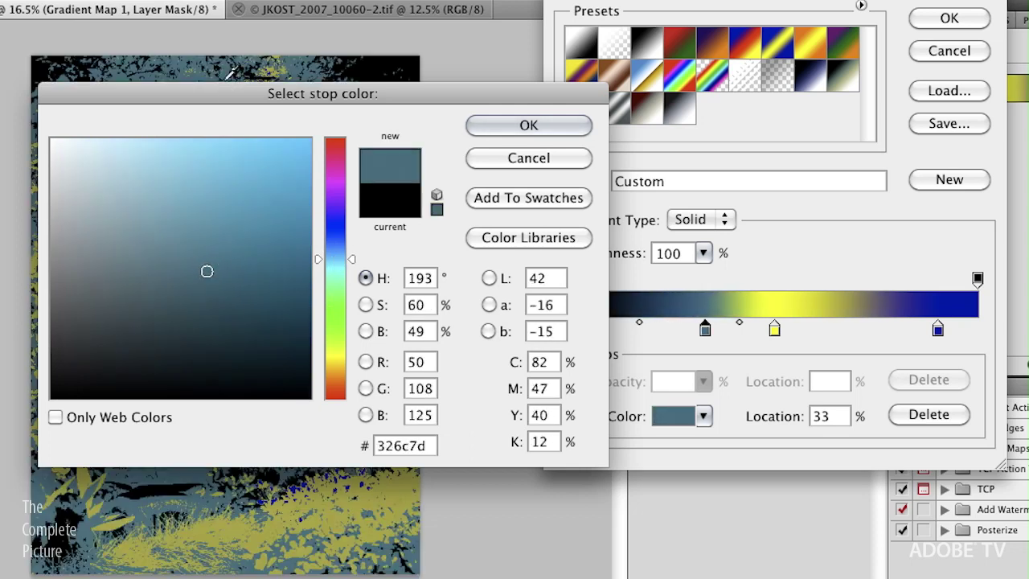
left_click_drag(221, 94, 666, 248)
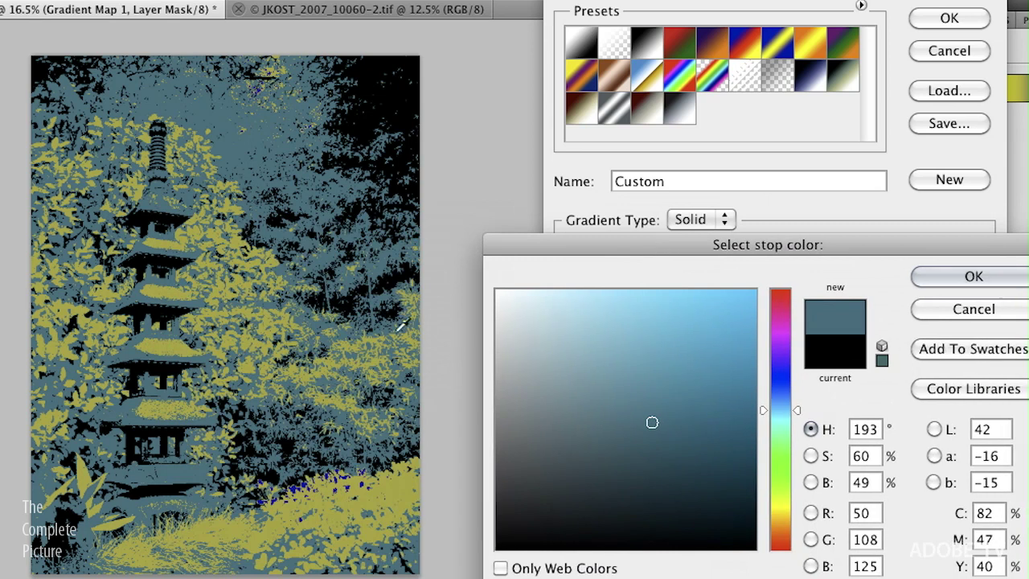
left_click_drag(653, 425, 618, 438)
left_click(616, 438)
Step: Confirm the blue-grey stop and remove the yellow stop from the gradient
left_click(959, 282)
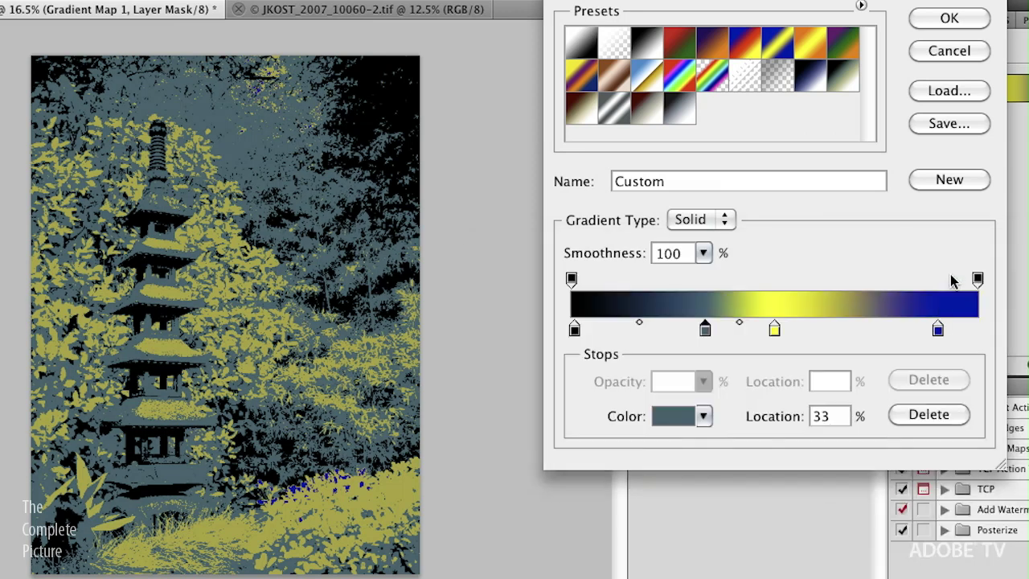
left_click_drag(778, 330, 843, 336)
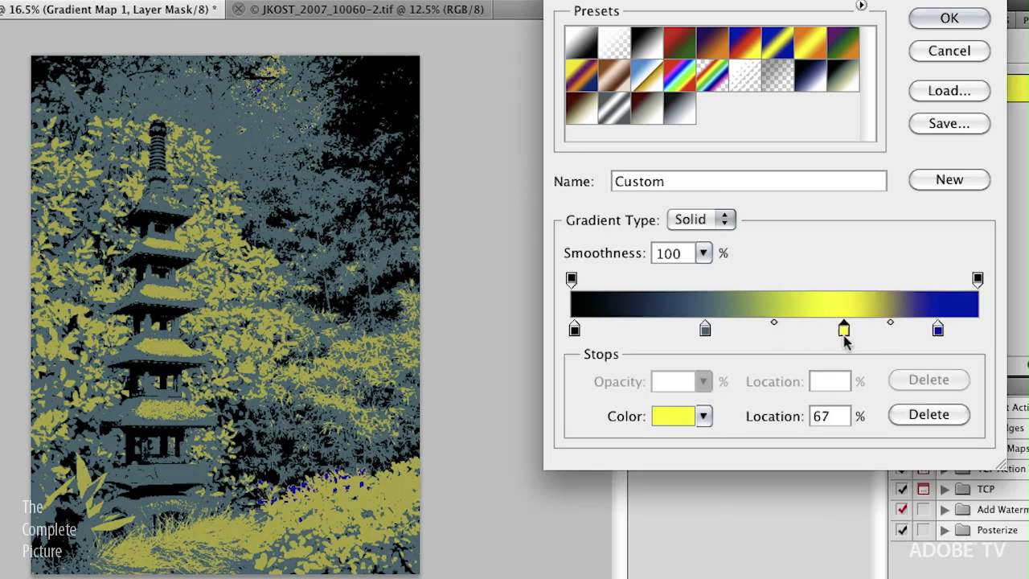
double_click(840, 334)
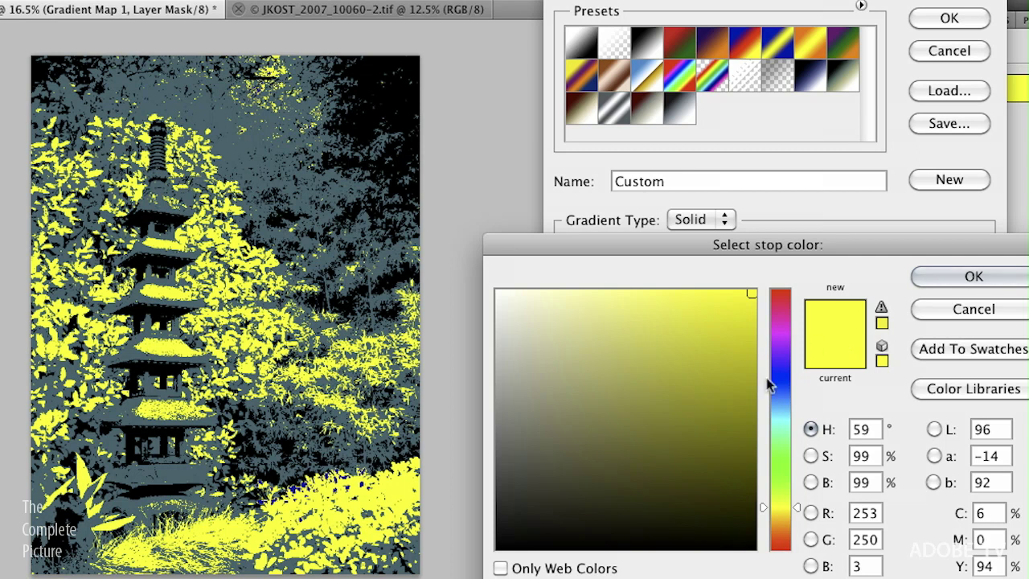
left_click_drag(778, 418, 770, 399)
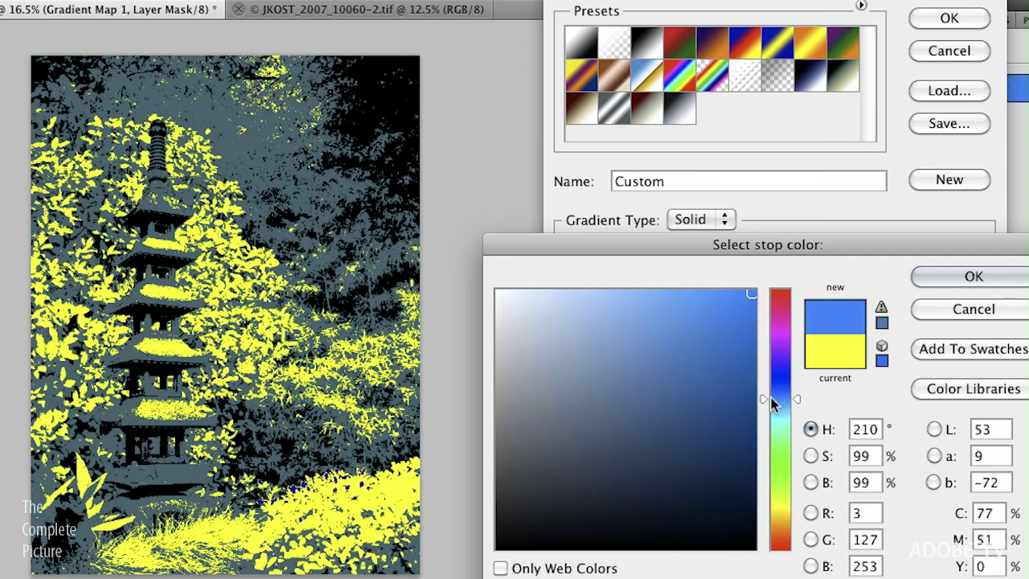
left_click(537, 355)
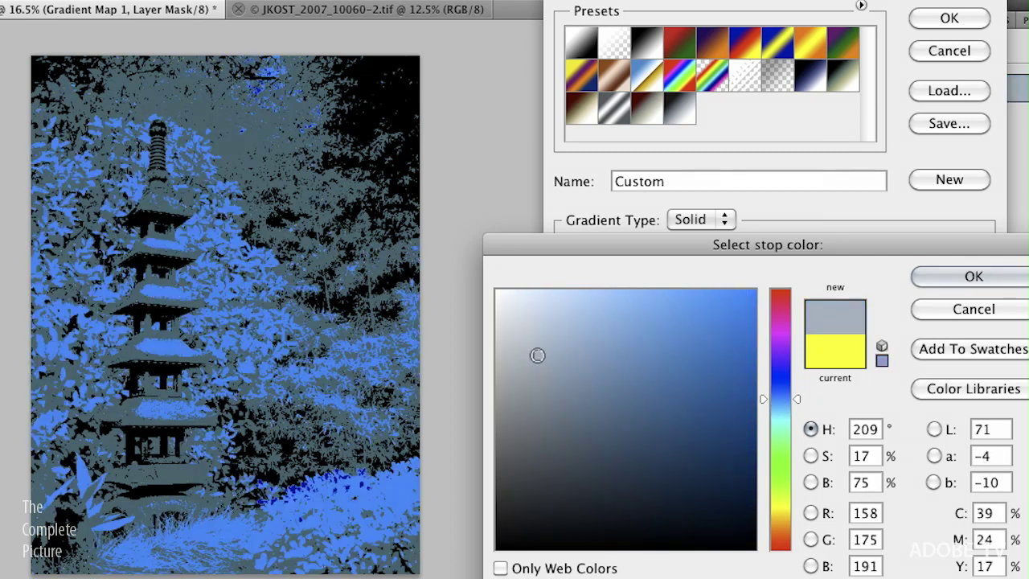
left_click(638, 313)
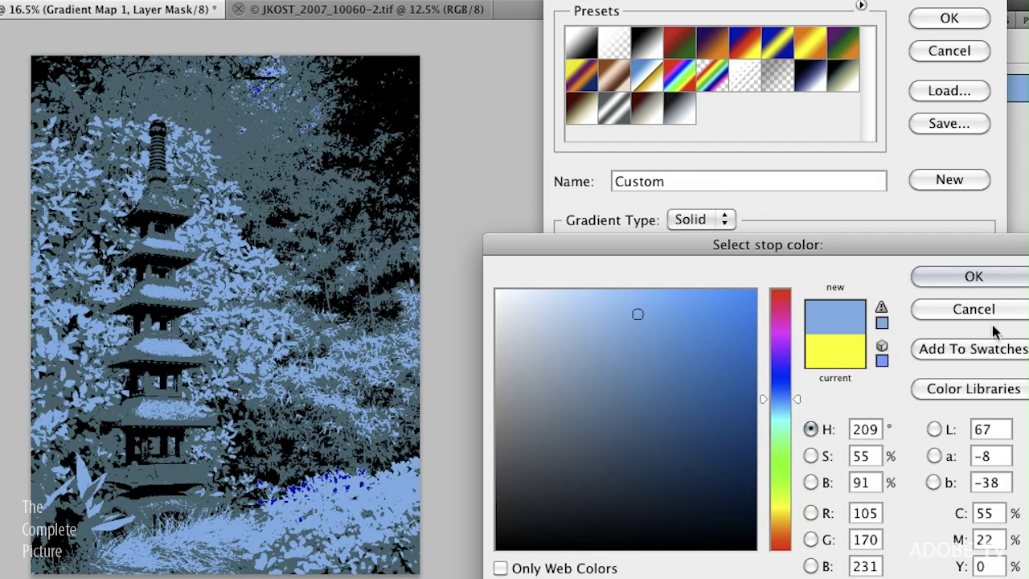
left_click(974, 309)
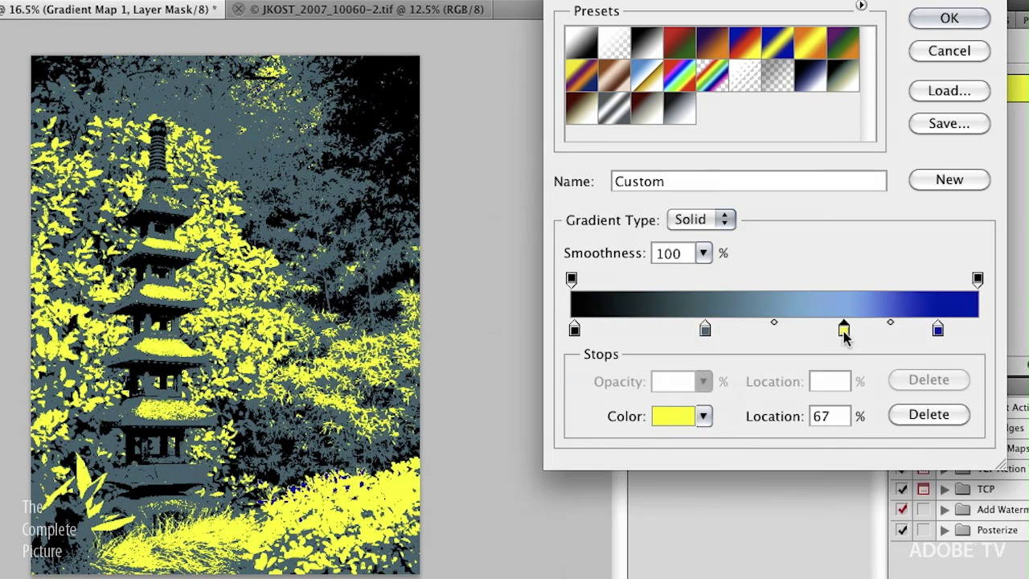
left_click_drag(843, 328, 852, 360)
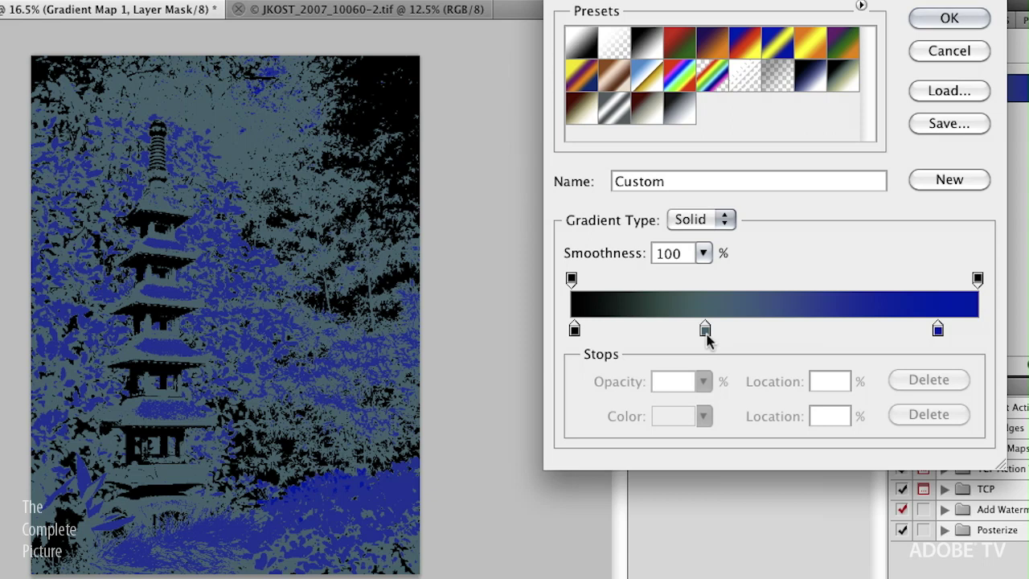
Step: Alt-drag a copy of the grey stop to 61% and lighten it to pale grey
left_click(704, 329)
key("alt")
left_click_drag(705, 336, 830, 331)
double_click(829, 331)
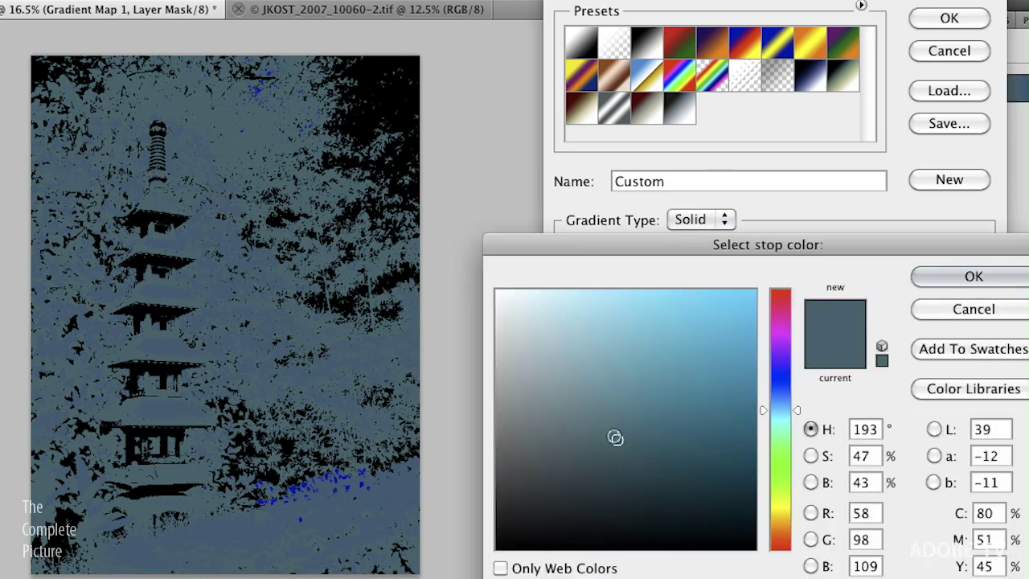
mouse_move(610, 439)
left_mouse_down()
mouse_move(547, 370)
mouse_move(522, 376)
left_mouse_up()
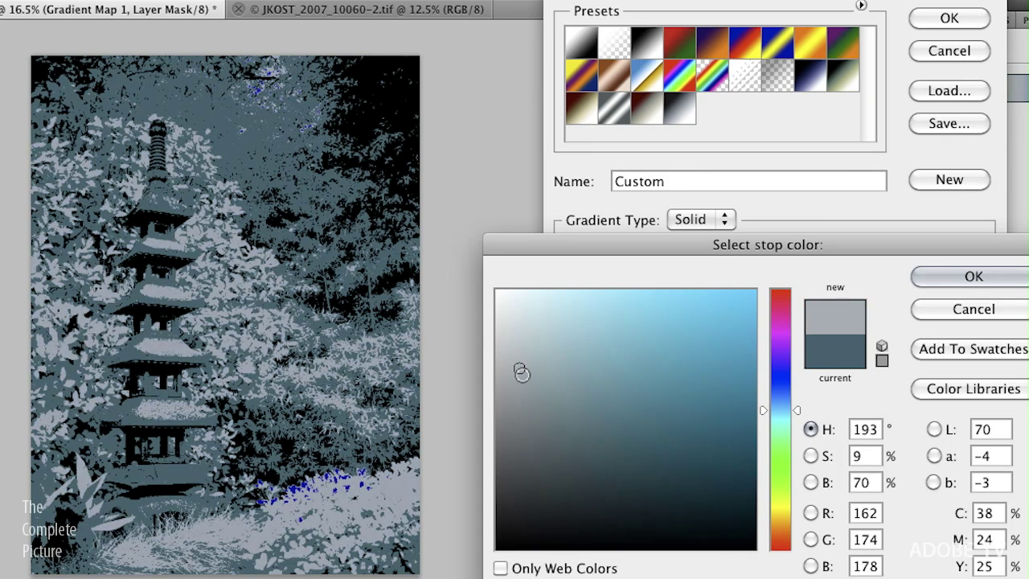
left_click(971, 277)
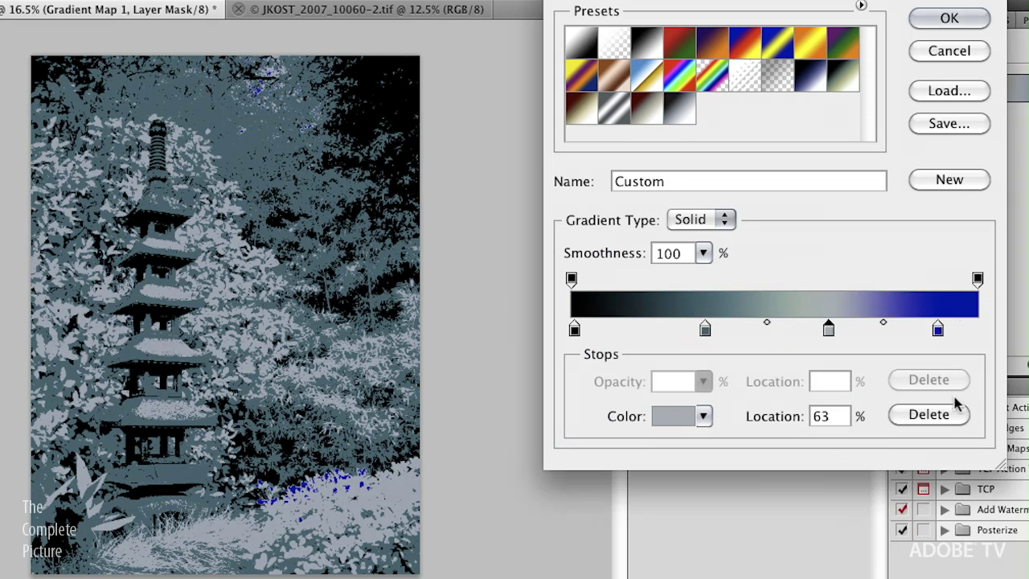
Step: Move the end stop to 100% and make it white
left_click_drag(940, 329, 979, 336)
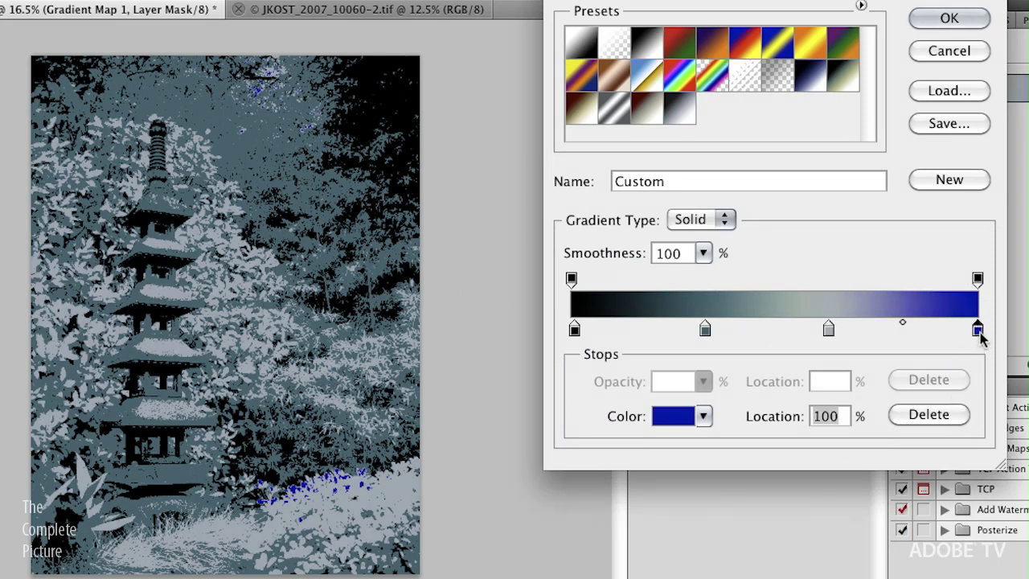
double_click(979, 331)
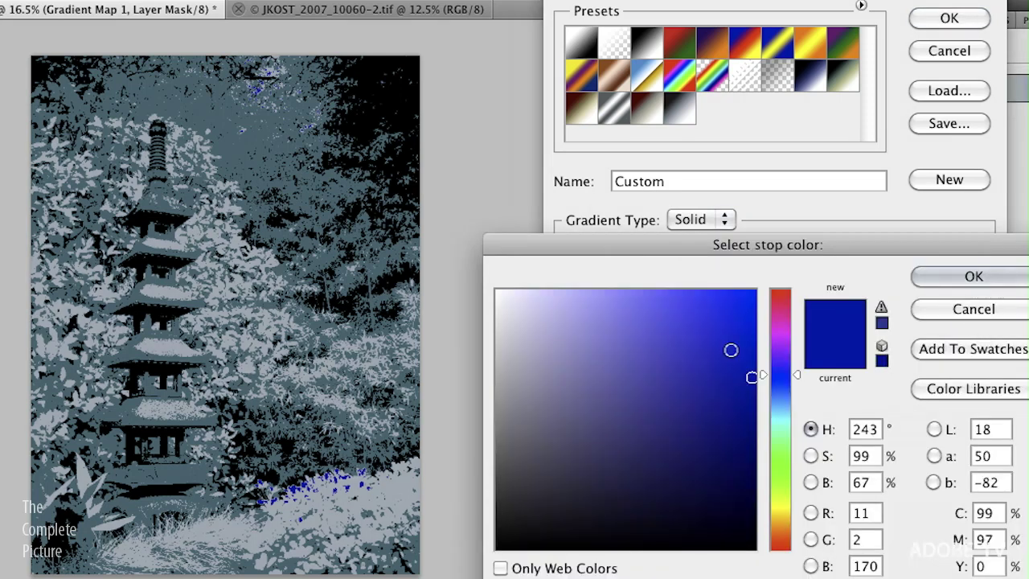
left_click_drag(532, 336, 472, 259)
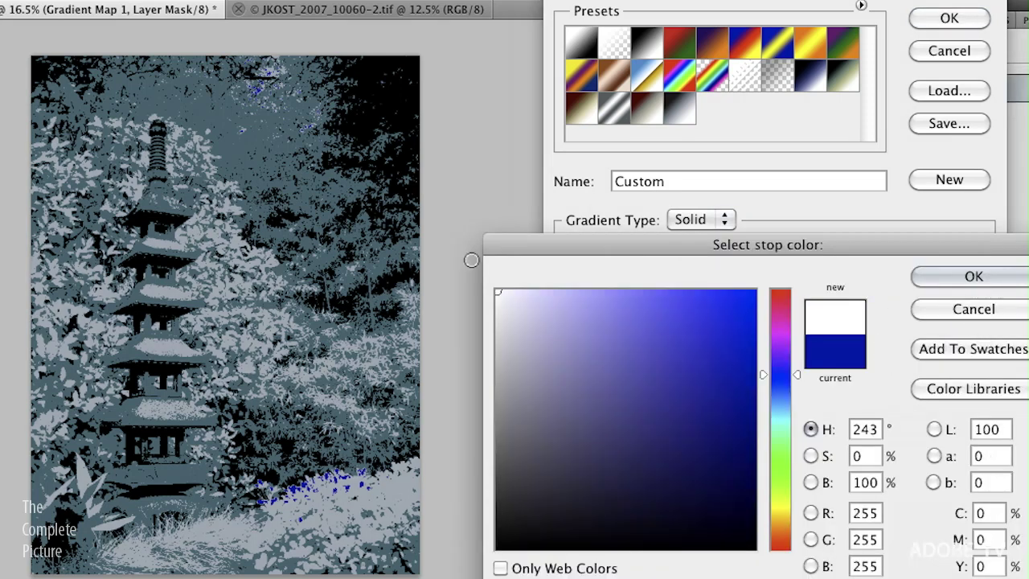
left_click(964, 277)
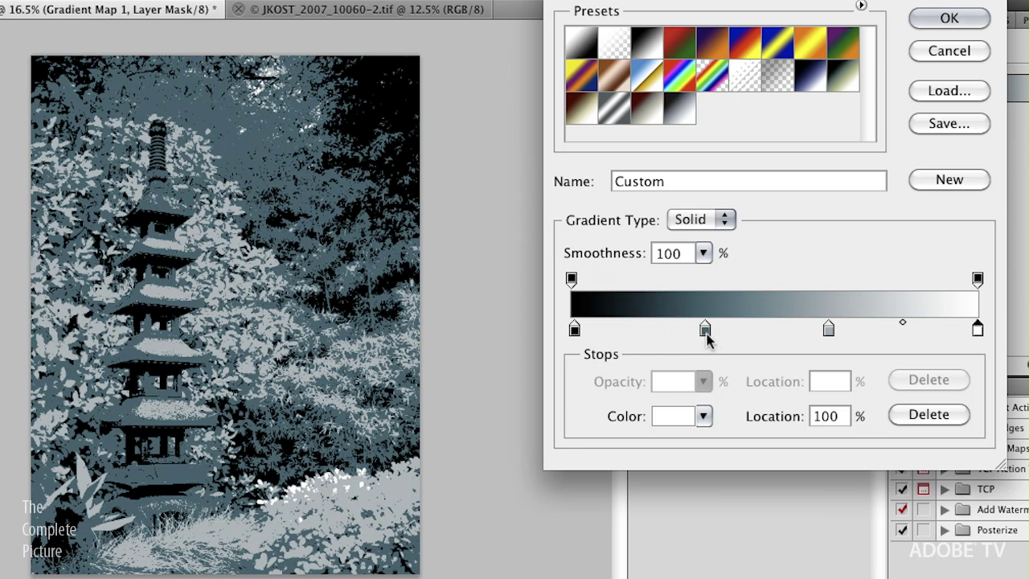
Step: Slide the dark blue-grey stop to about 10% and apply the gradient
left_click_drag(706, 333, 638, 334)
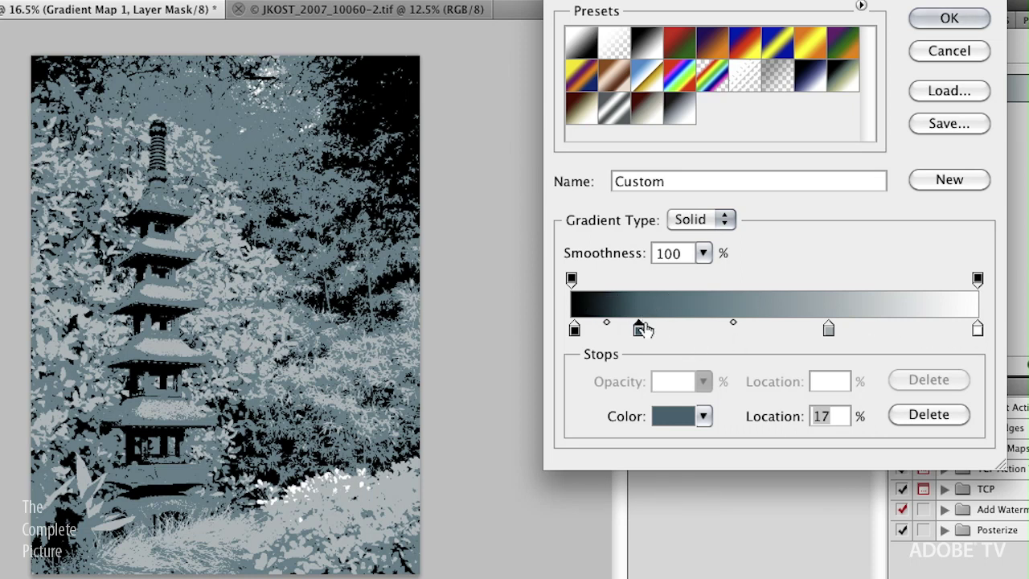
left_click_drag(640, 332, 613, 336)
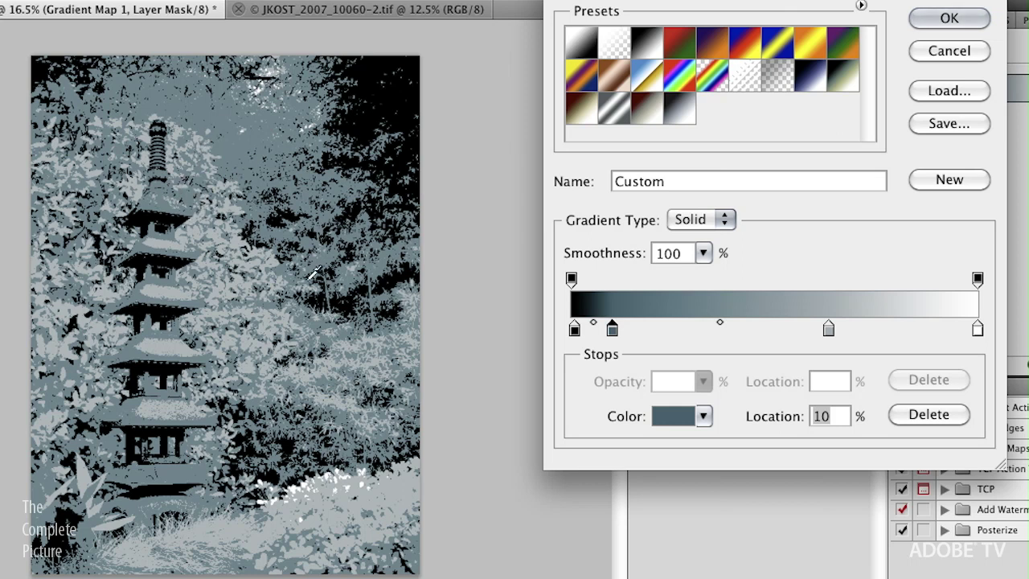
left_click(958, 19)
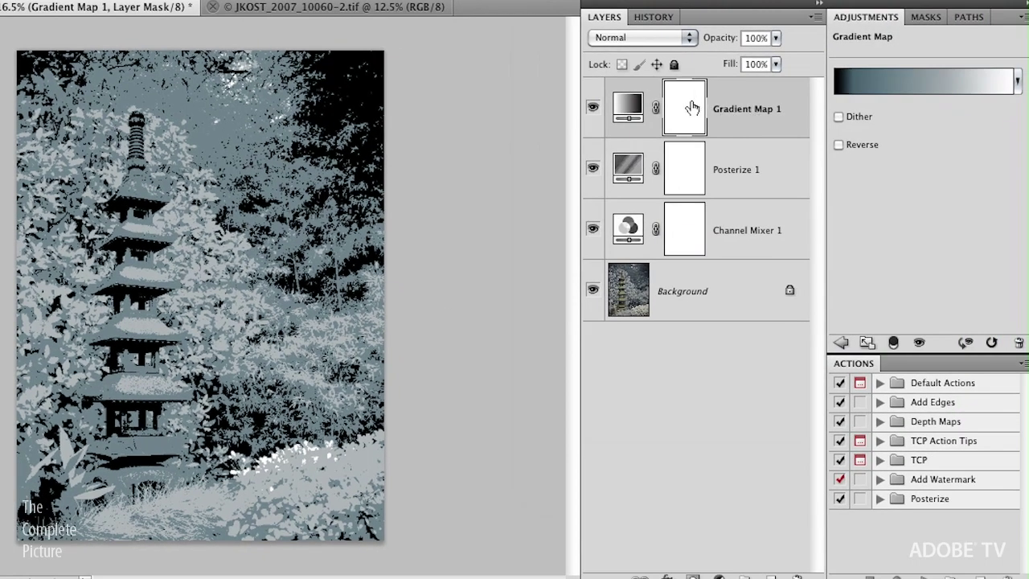
Step: On Channel Mixer 1, raise Red to about +68 with Green +41 and Blue +16
left_click(737, 238)
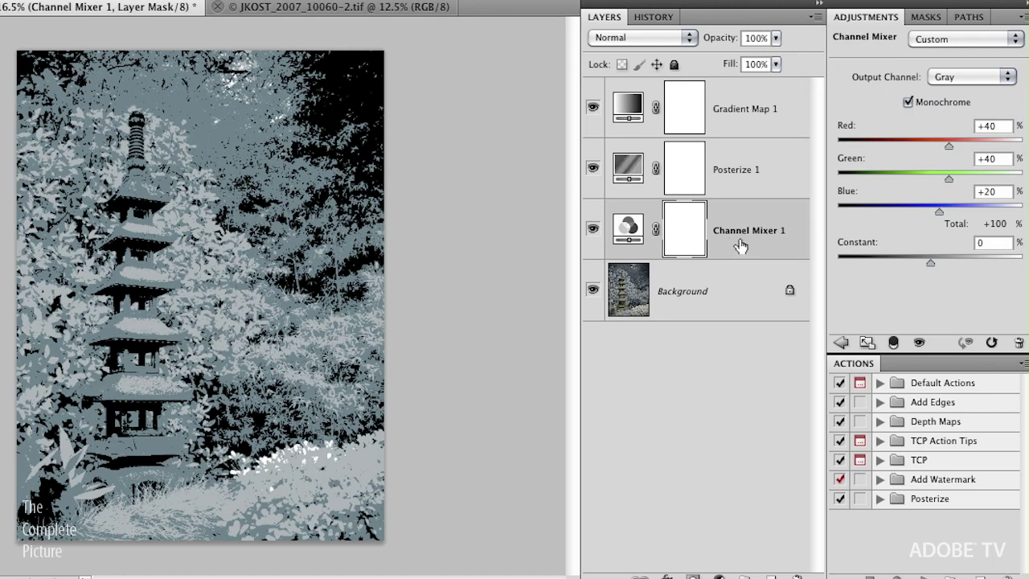
left_click_drag(949, 145, 936, 211)
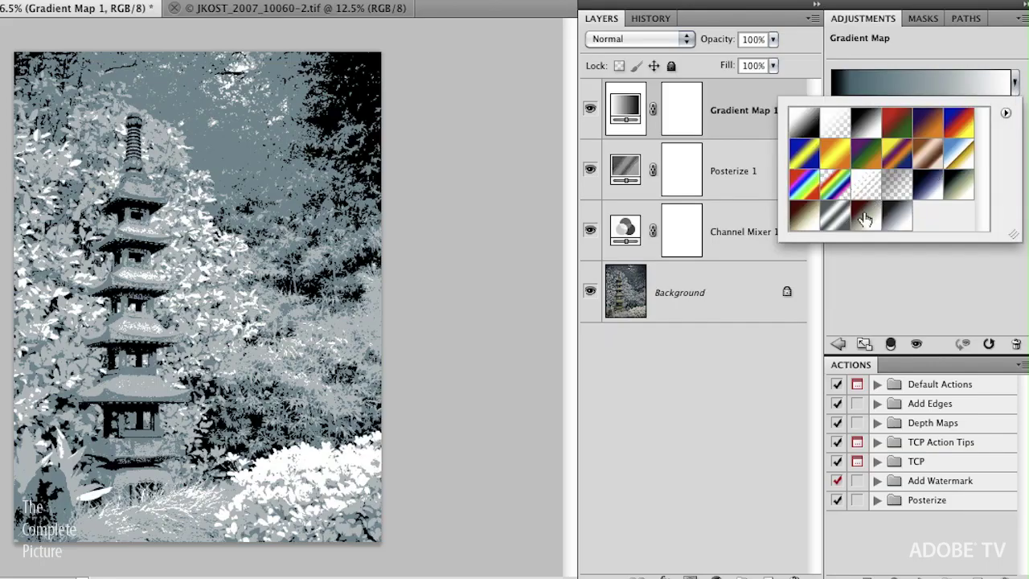
Step: Apply the dark-red-to-cream gradient preset to Gradient Map 1 and accept it unchanged
left_click(864, 223)
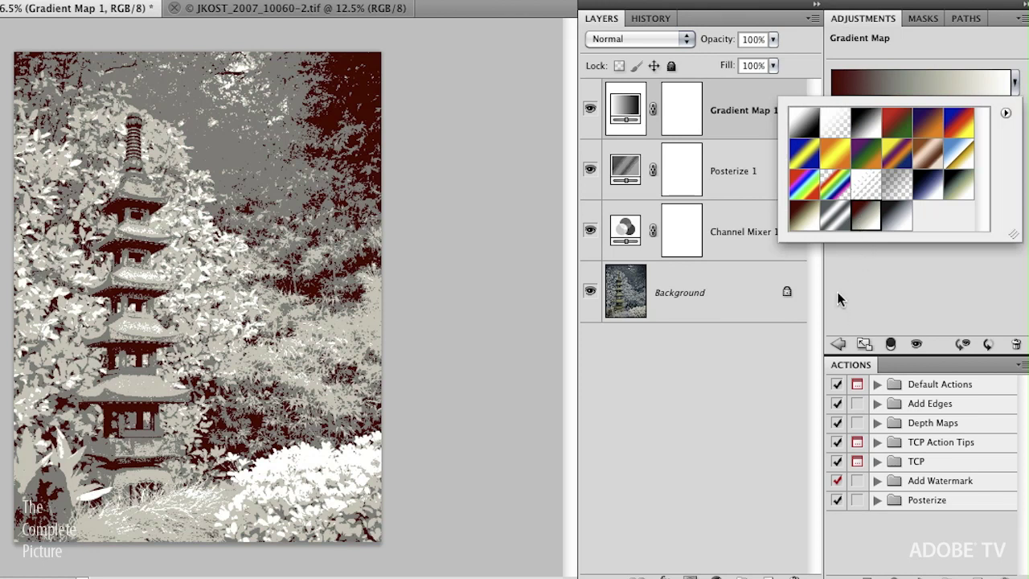
left_click(919, 80)
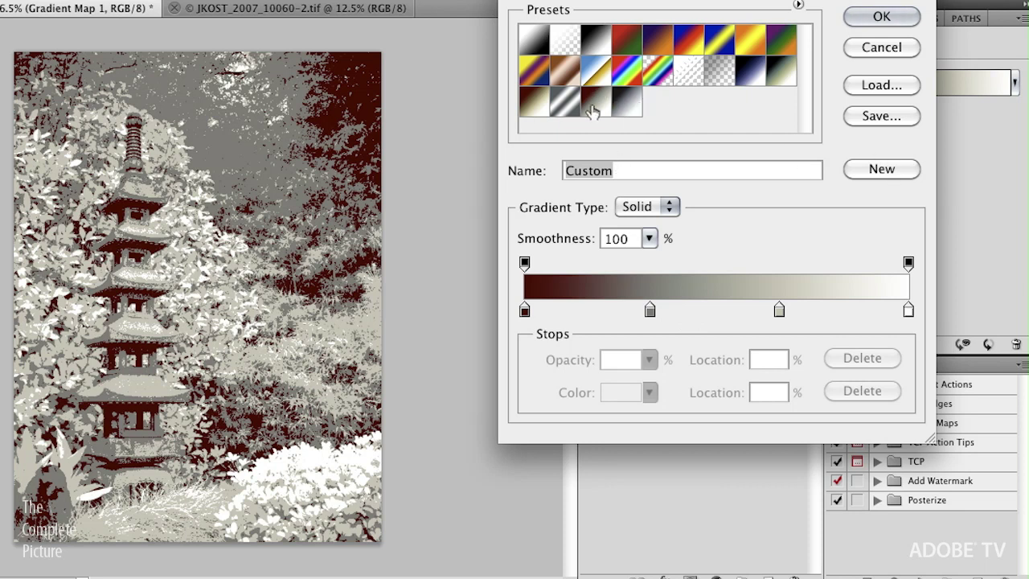
left_click(886, 17)
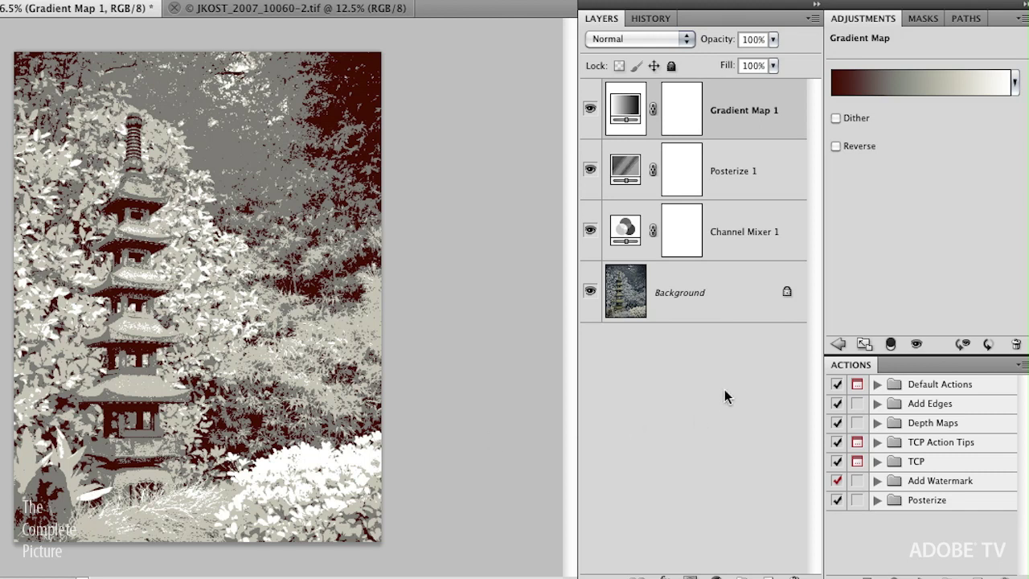
Step: Add an empty Layer 1 above Background and set brush opacity to 40%
left_click(728, 307)
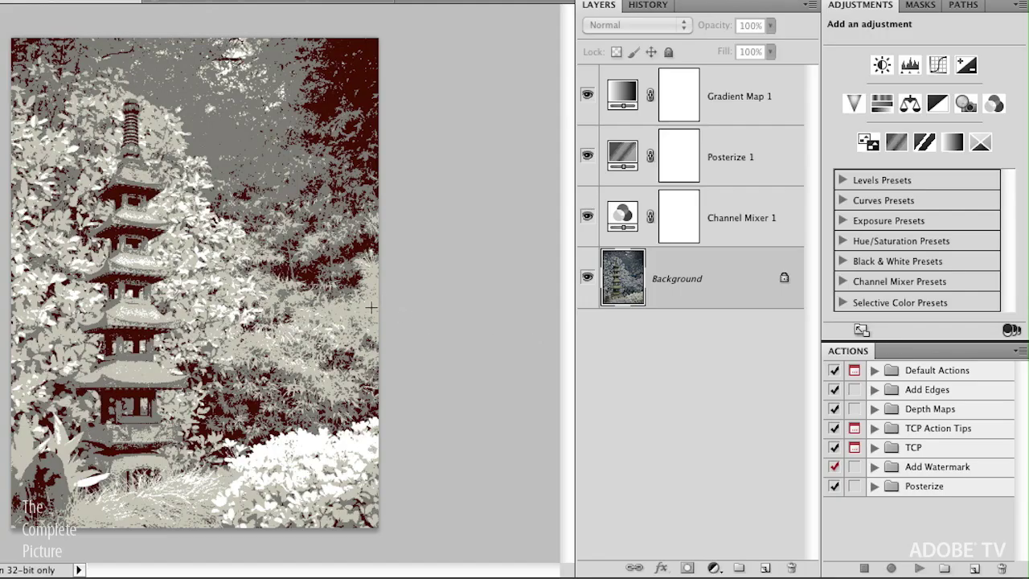
left_click(767, 569)
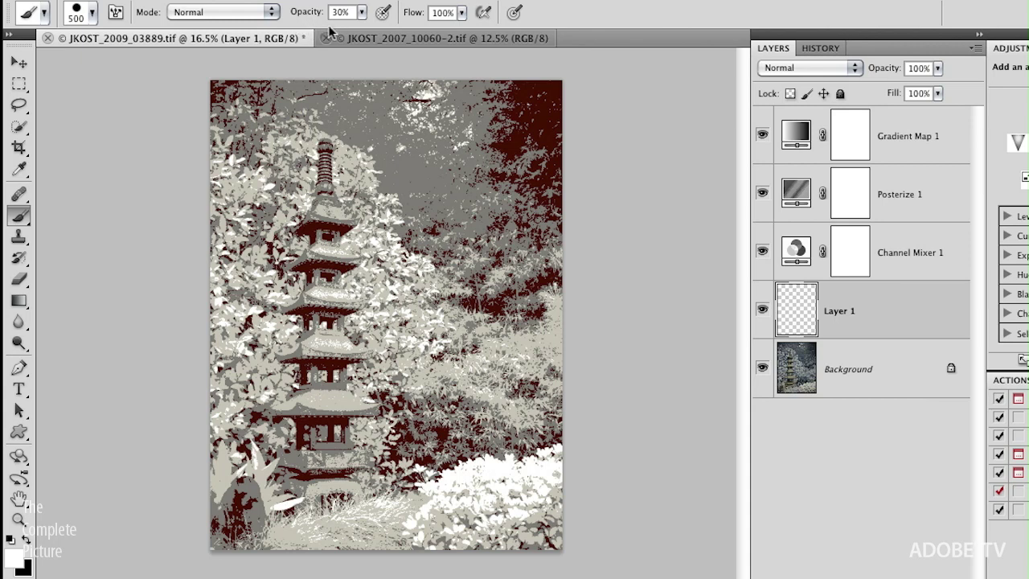
key("4")
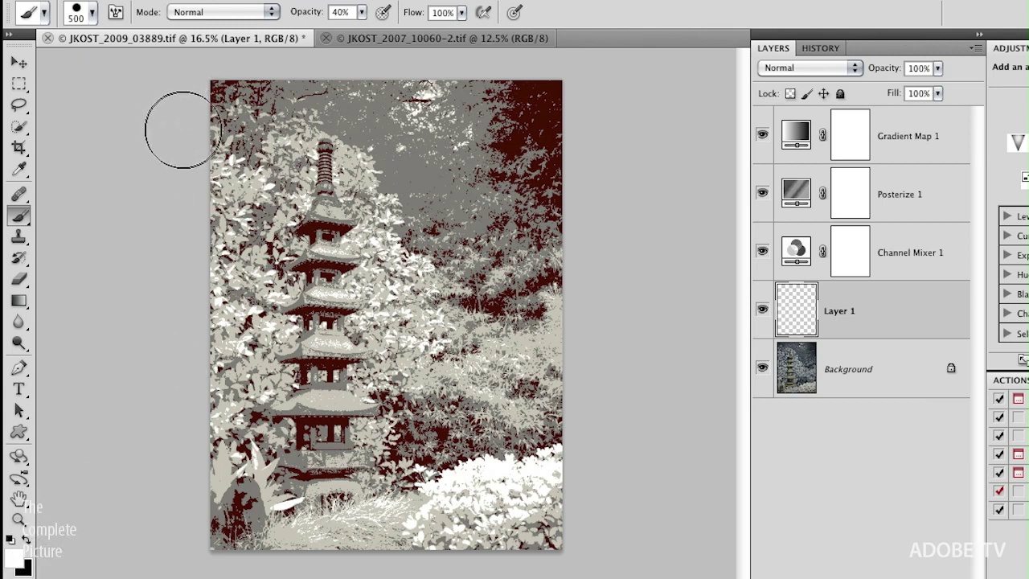
Step: Paint a soft black stroke at about 9% hardness down the image's left edge
mouse_move(195, 110)
left_mouse_down()
mouse_move(207, 183)
mouse_move(202, 421)
mouse_move(177, 514)
left_mouse_up()
key("ctrl+z")
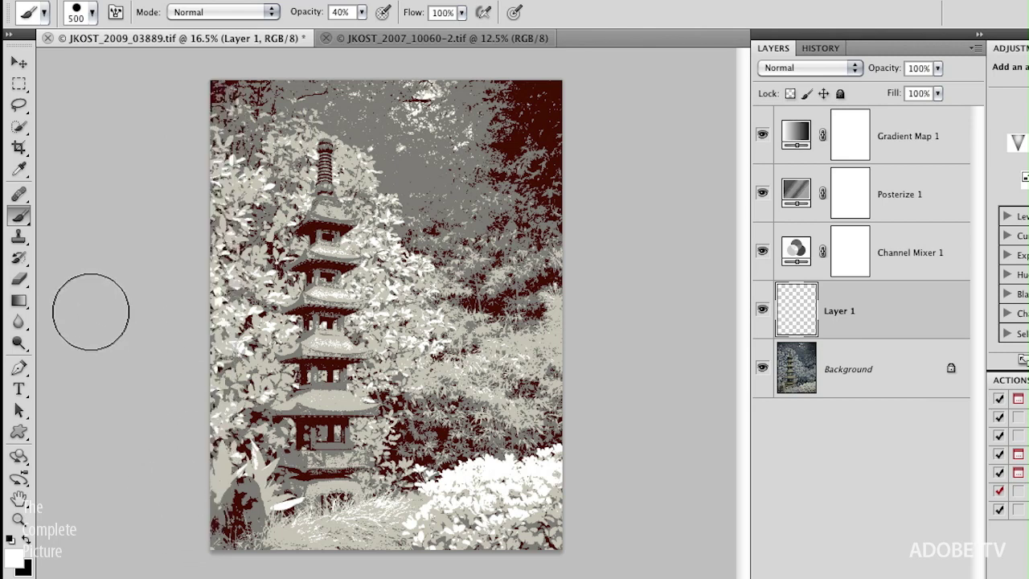
key("x")
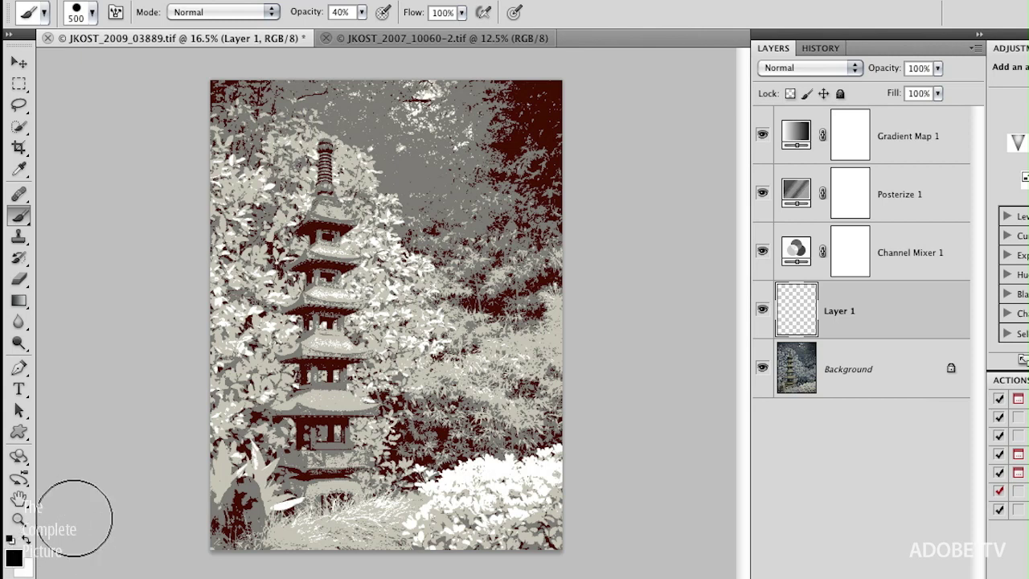
left_click(93, 15)
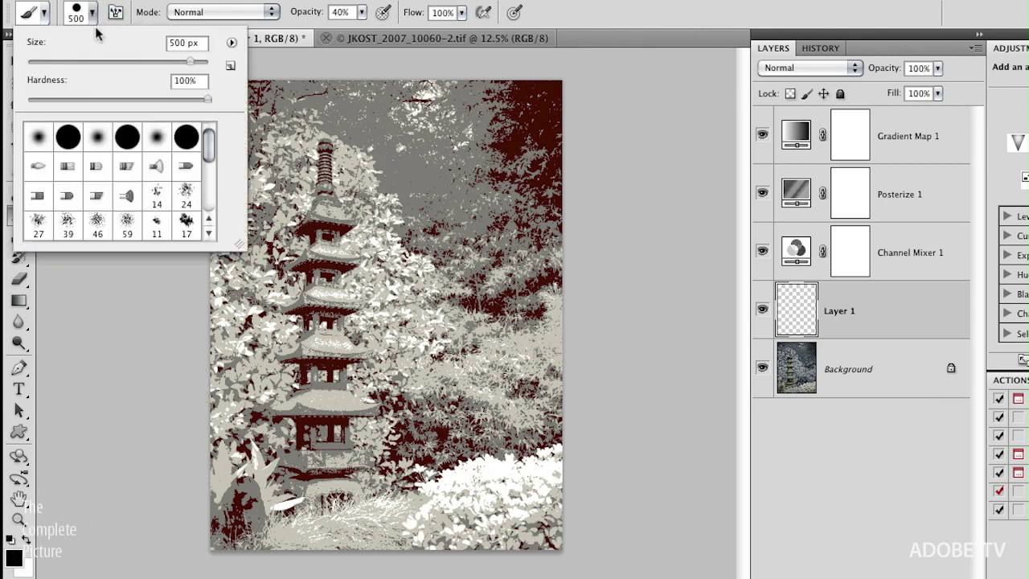
left_click_drag(119, 100, 44, 100)
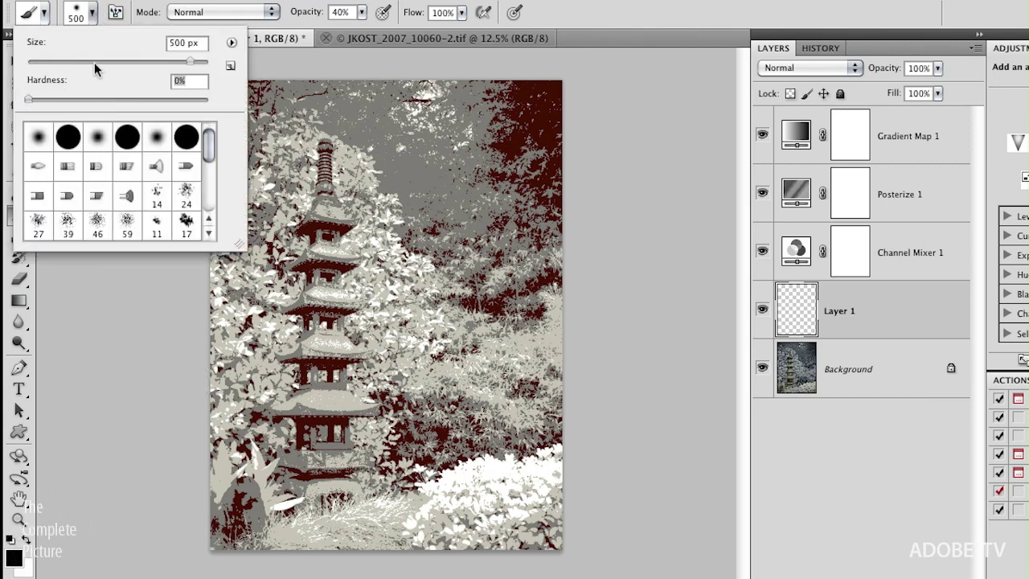
key("Return")
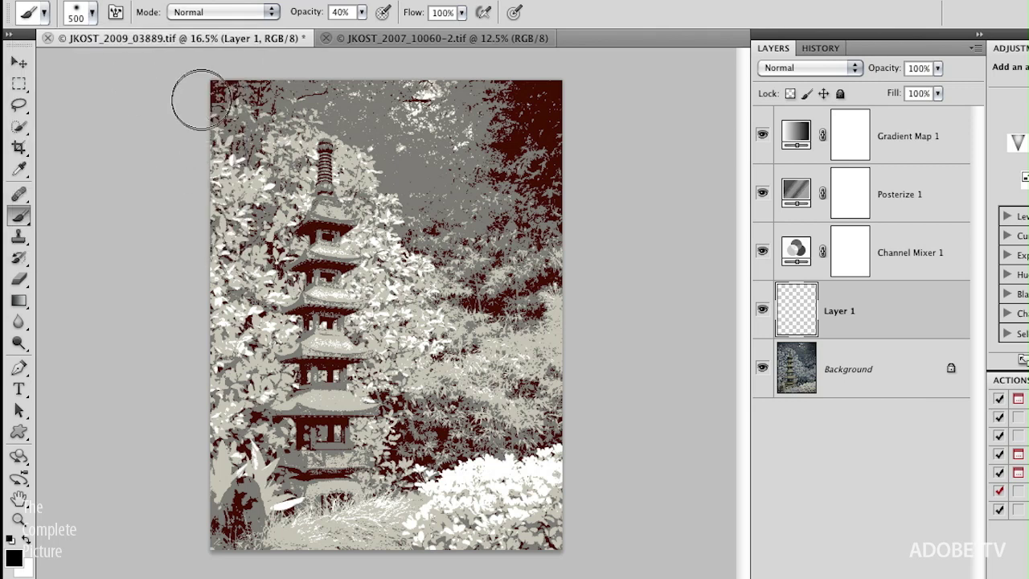
left_click_drag(193, 164, 184, 533)
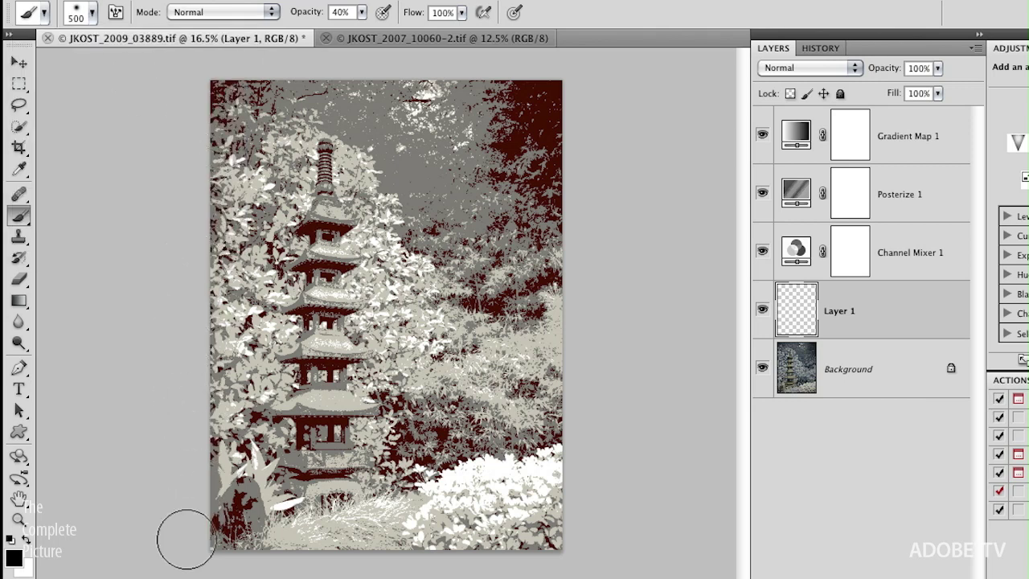
Step: Show only Layer 1, set the transparency grid to None, then show Background again
left_click(761, 311, "alt")
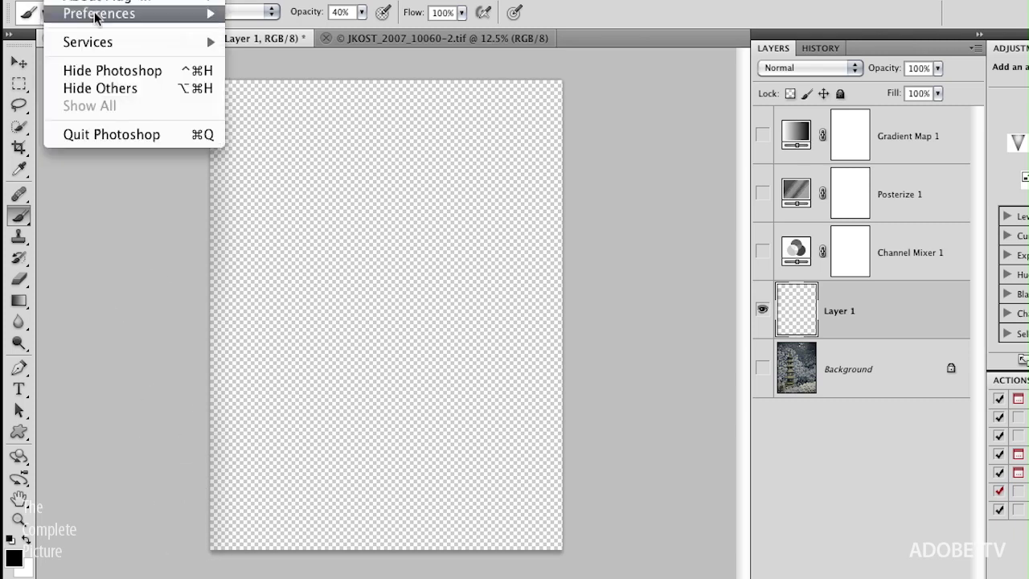
mouse_move(94, 20)
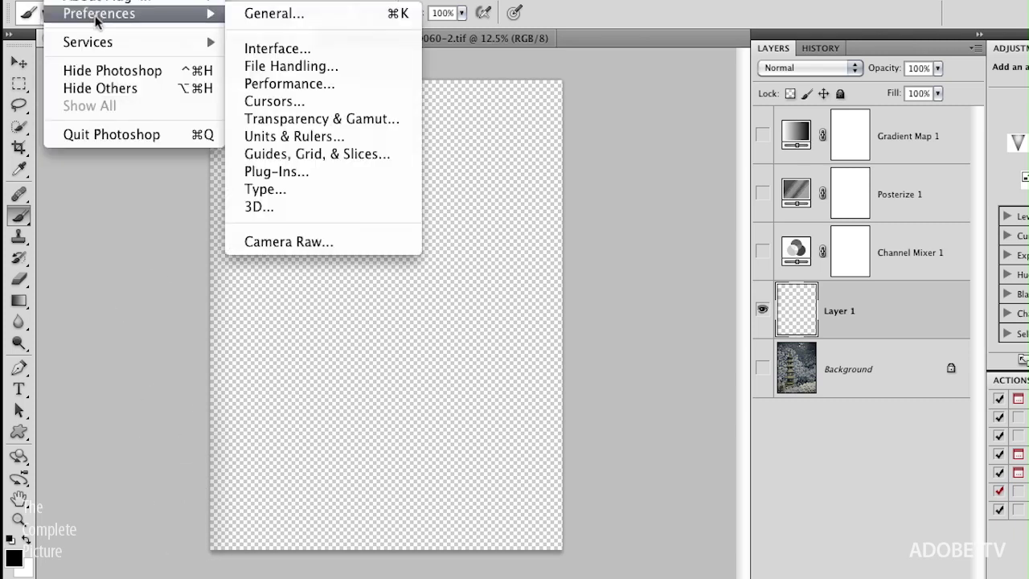
left_click(294, 120)
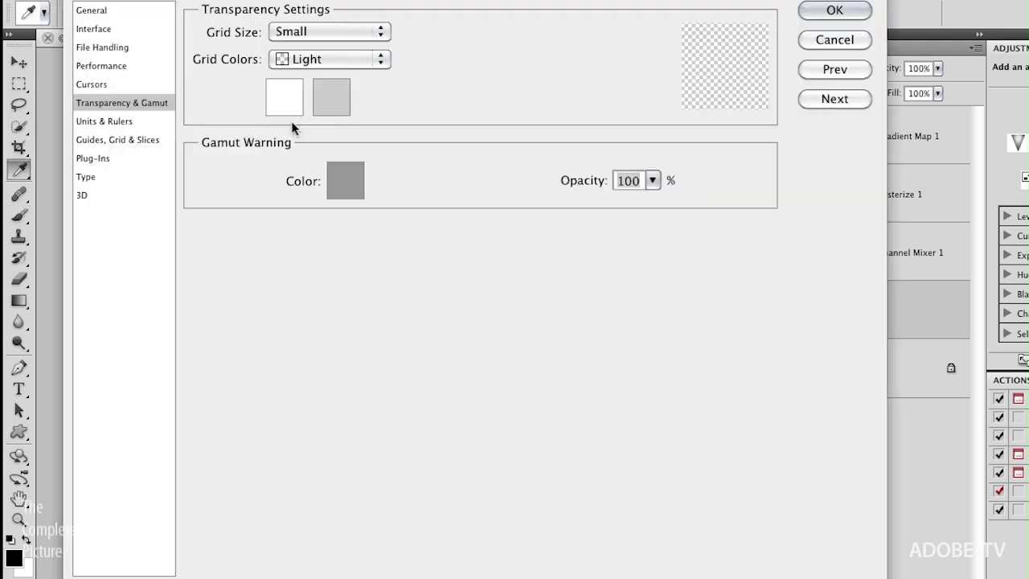
left_click(310, 30)
left_click(305, 12)
left_click(833, 10)
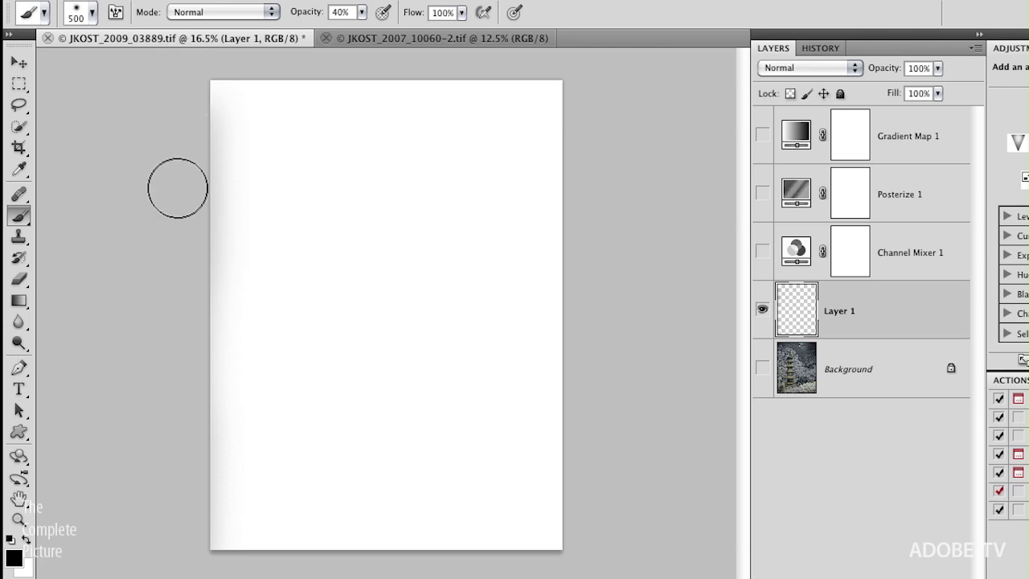
left_click(762, 369)
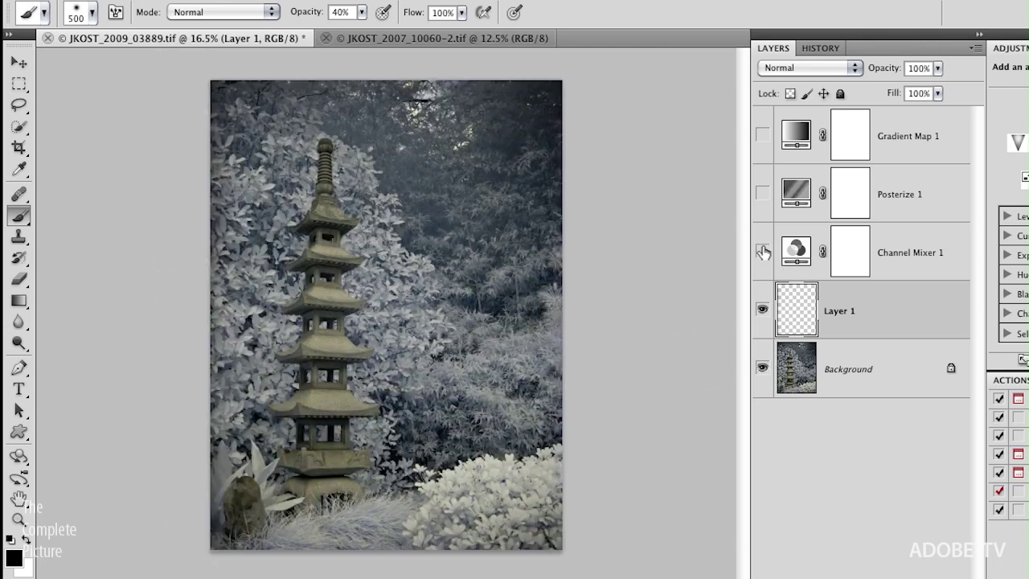
Step: Turn the three adjustment layers back on and paint a dark maroon border around the pagoda at 100% opacity
left_click_drag(761, 254, 762, 136)
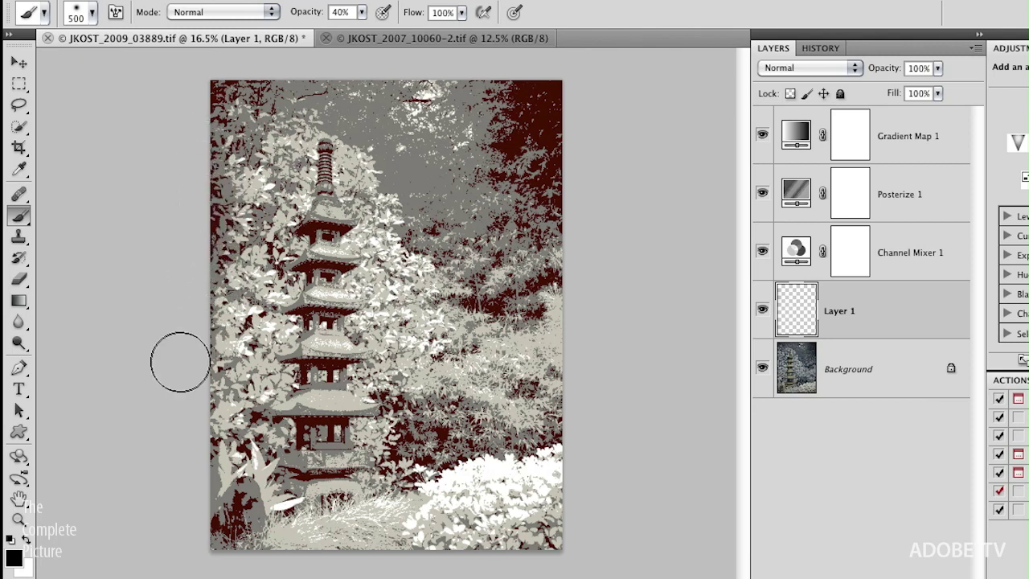
mouse_move(197, 545)
left_mouse_down()
mouse_move(638, 570)
mouse_move(588, 542)
mouse_move(587, 189)
left_mouse_up()
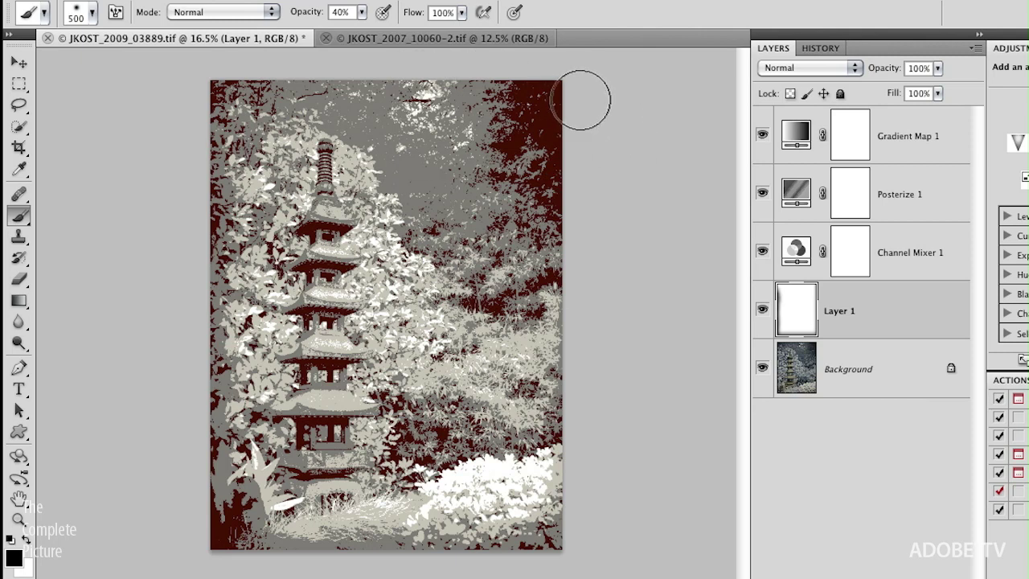
key("0")
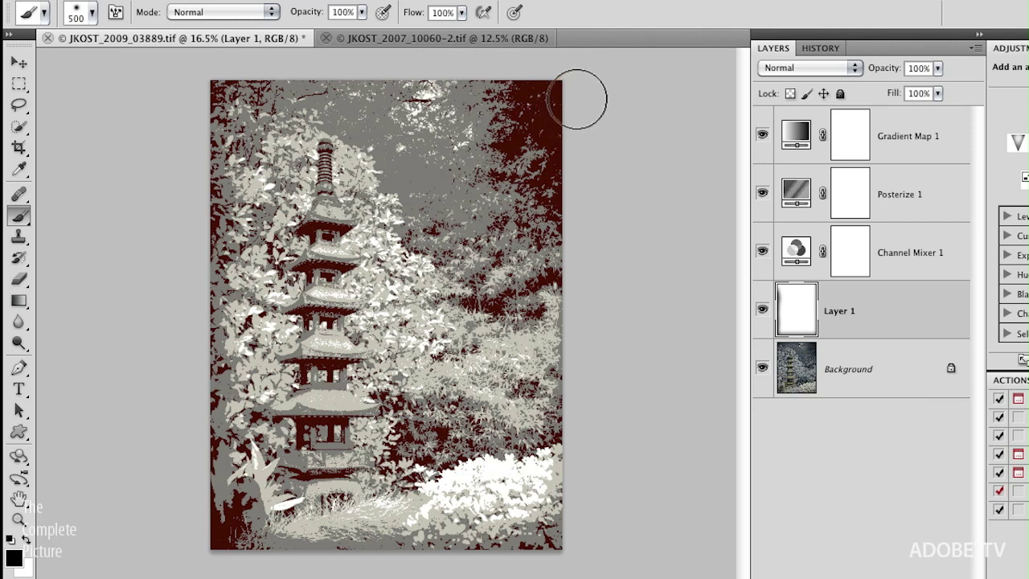
mouse_move(583, 99)
left_mouse_down()
mouse_move(581, 372)
mouse_move(550, 578)
mouse_move(564, 550)
mouse_move(561, 562)
mouse_move(122, 563)
mouse_move(190, 547)
mouse_move(186, 460)
mouse_move(206, 185)
mouse_move(199, 42)
mouse_move(212, 64)
mouse_move(634, 72)
left_mouse_up()
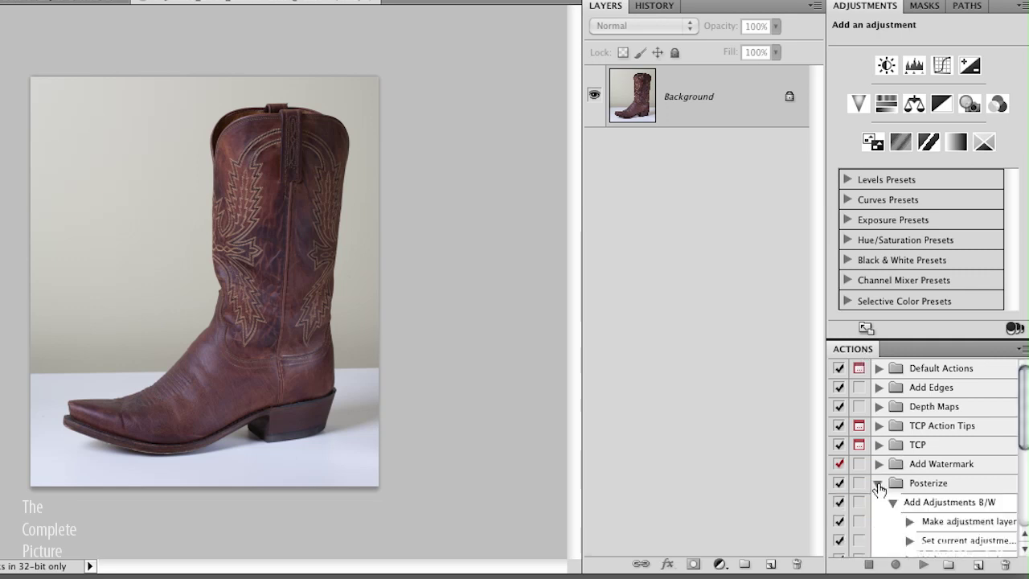
Step: In the Actions panel's Posterize set, play the Add Adjustments B/W action on the boot photo
scroll(1025, 424, "down", 5)
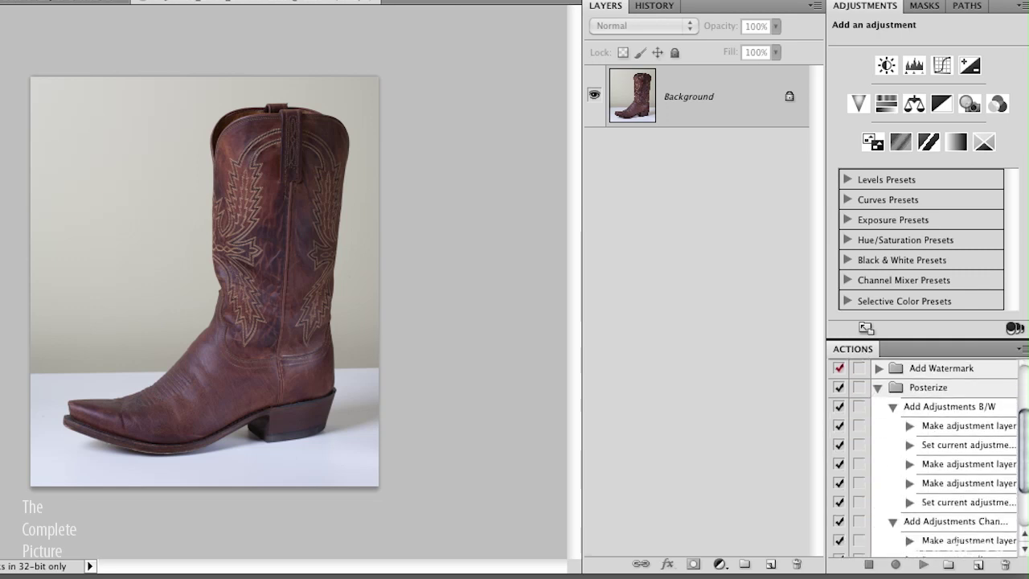
scroll(970, 407, "down", 1)
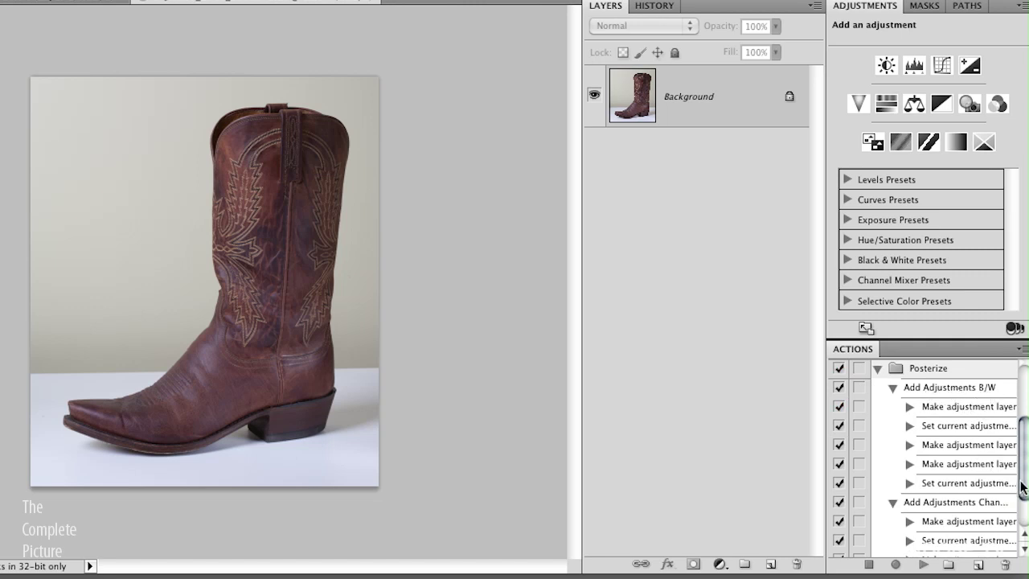
left_click_drag(1026, 493, 1026, 518)
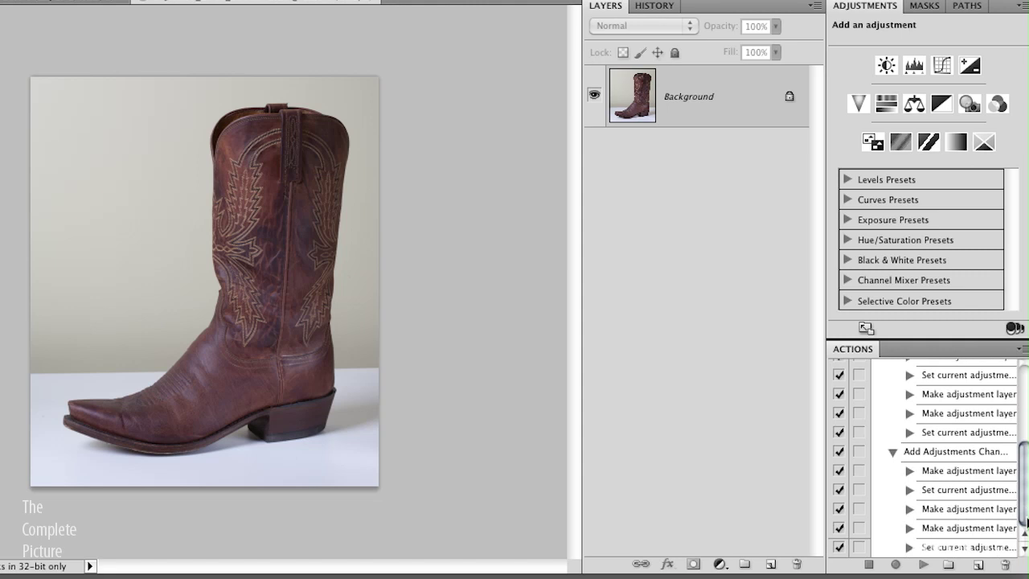
scroll(973, 430, "up", 5)
scroll(973, 430, "down", 1)
left_click(951, 408)
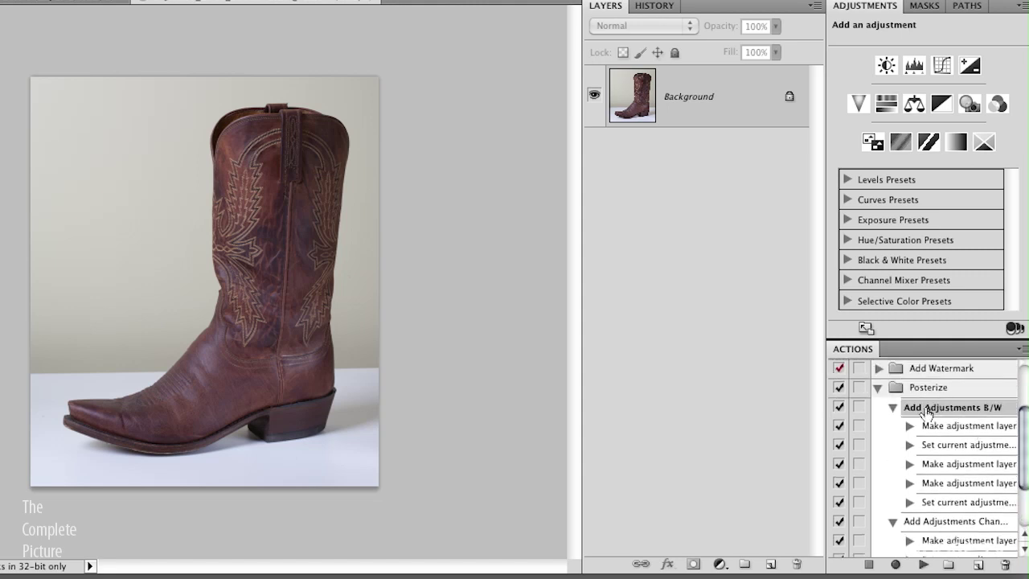
left_click(924, 565)
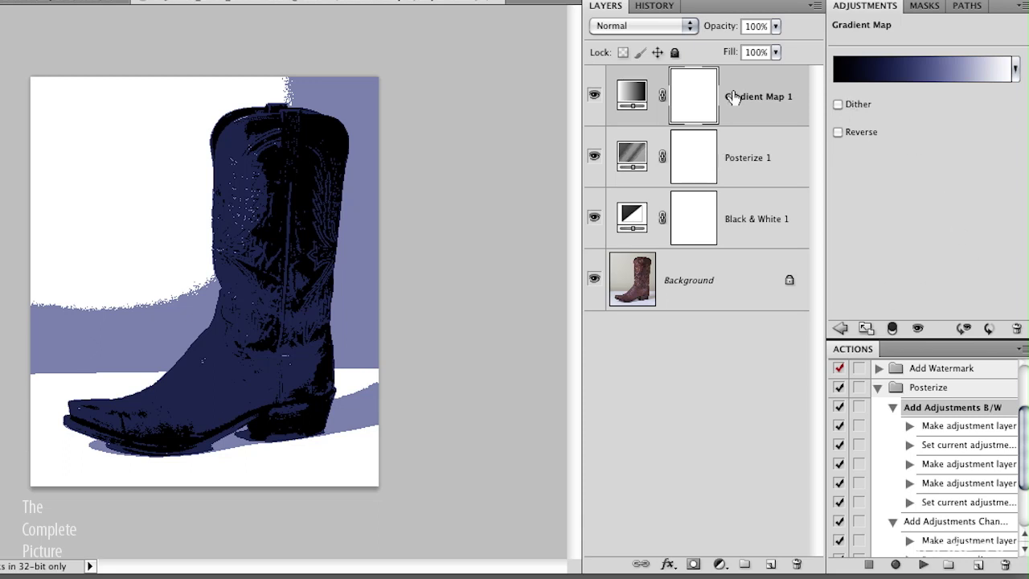
Step: Give Gradient Map 1 the dark grey preset gradient after trying the brown and dark blue presets
left_click(921, 69)
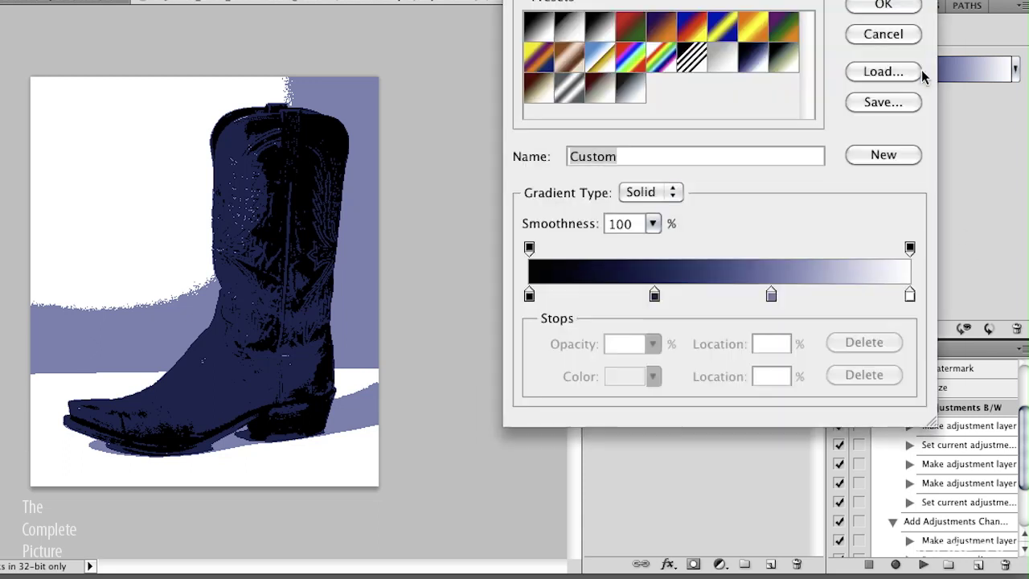
left_click(637, 95)
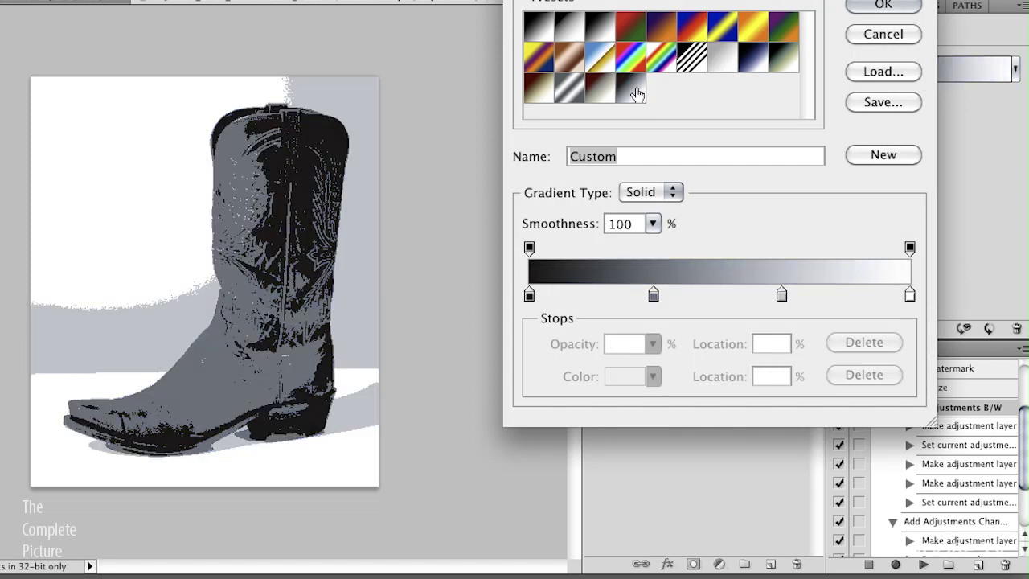
left_click(539, 93)
left_click(753, 61)
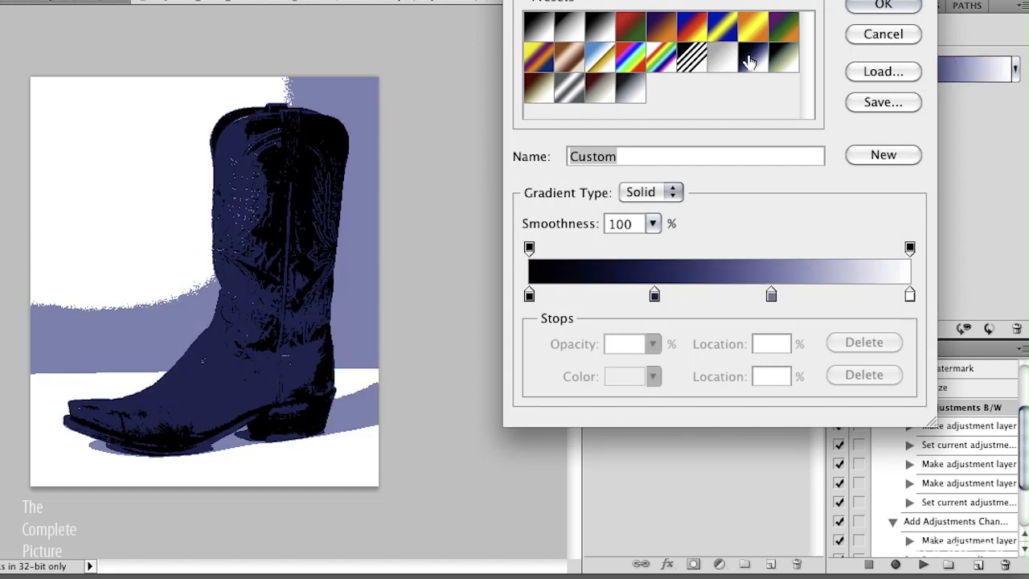
left_click(632, 94)
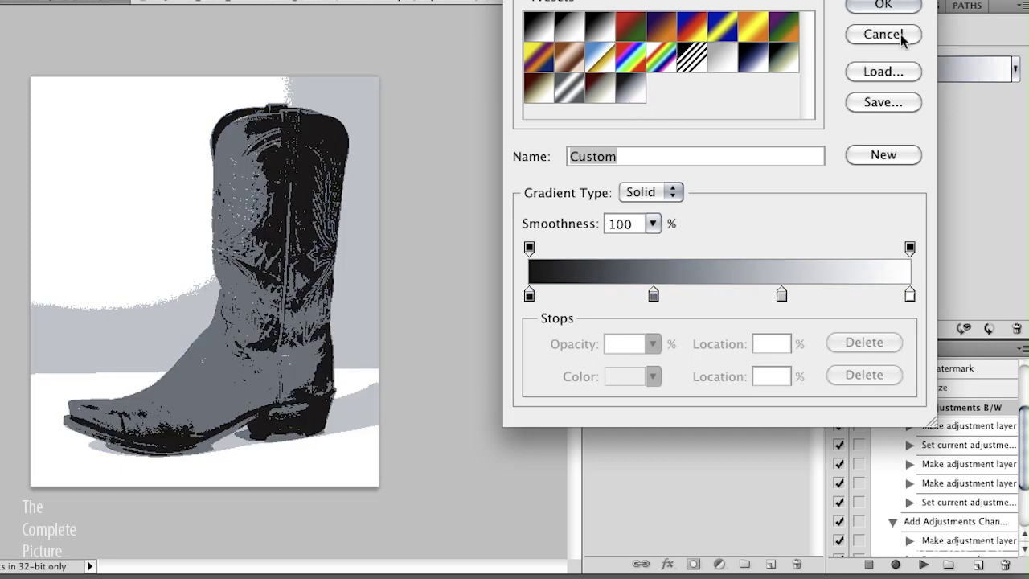
left_click(888, 7)
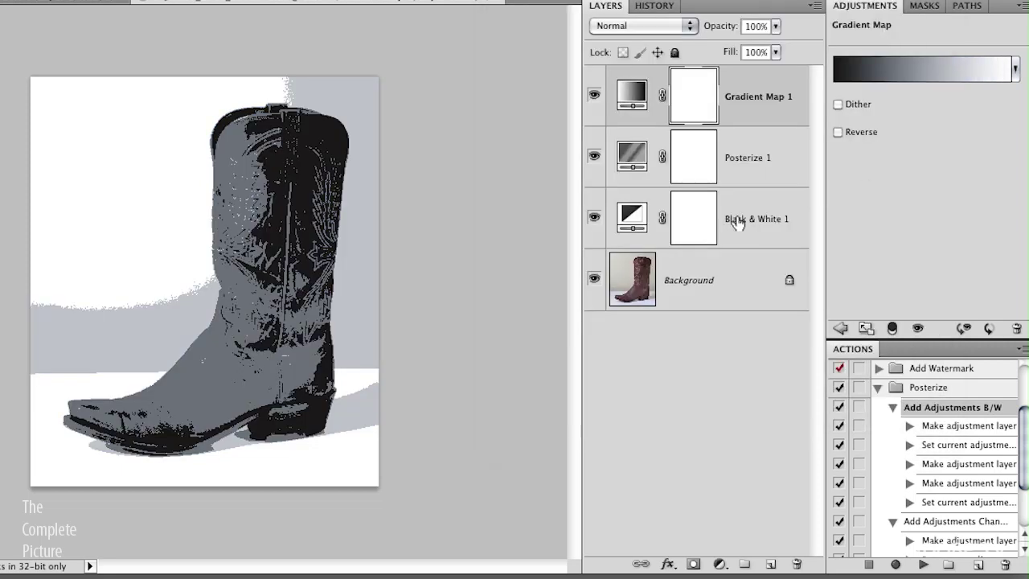
left_click(737, 225)
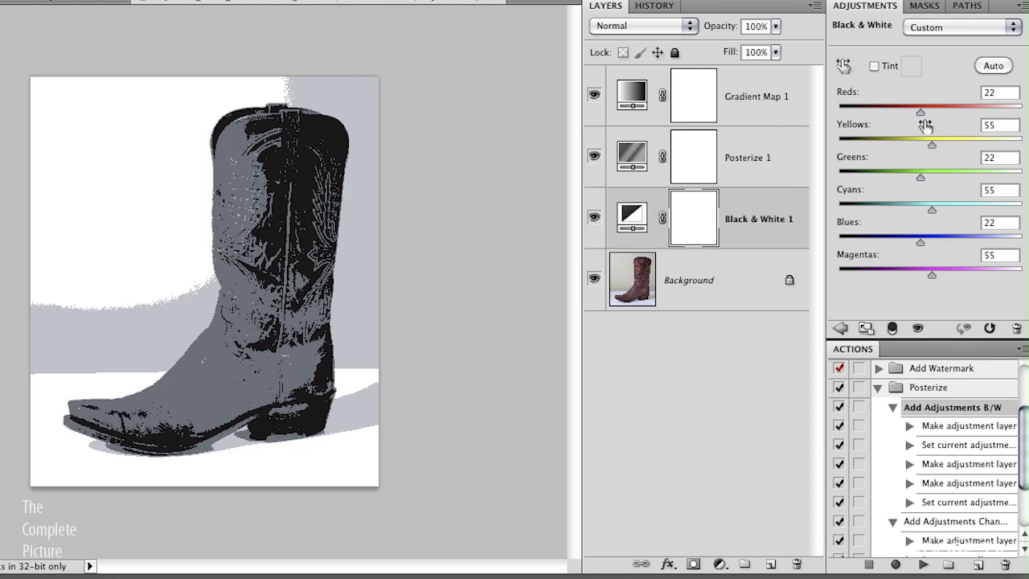
Step: Try Black & White 1 Reds values from 300 down to 143 and set Yellows to -200, comparing with the original
left_click_drag(921, 113, 947, 113)
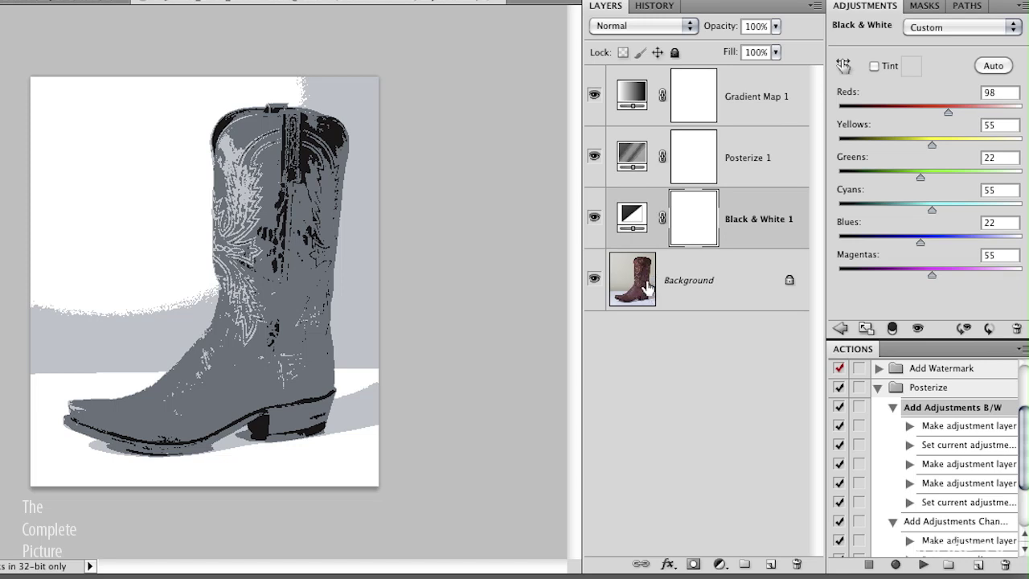
left_click(594, 280, "alt")
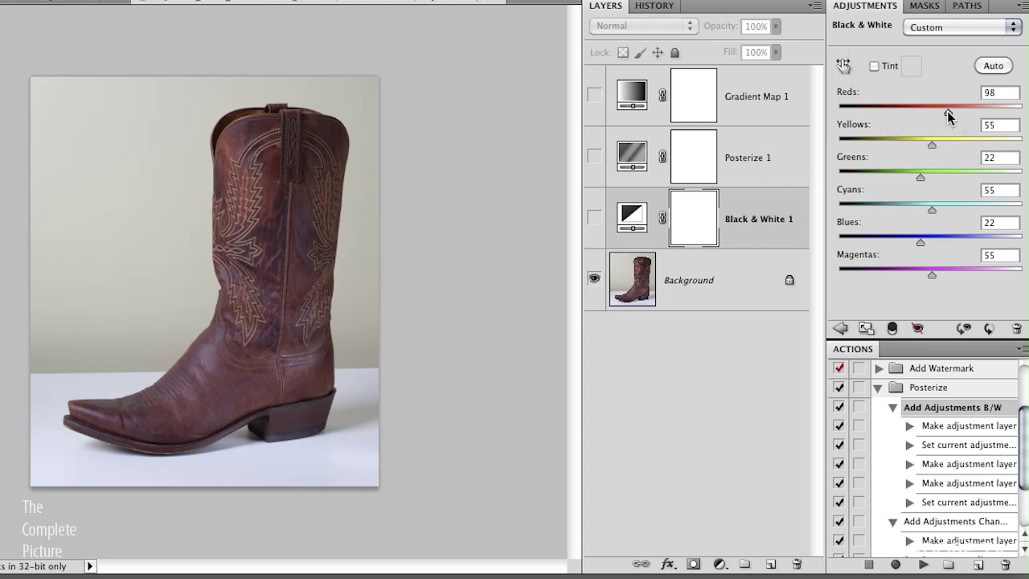
left_click_drag(947, 112, 1021, 113)
left_click(593, 219)
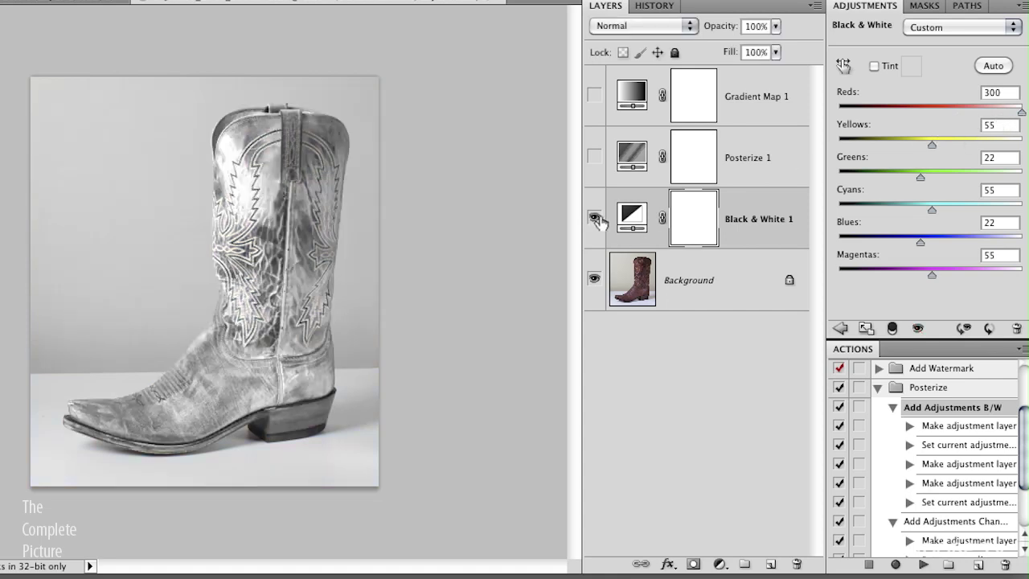
left_click_drag(975, 108, 1019, 110)
left_click_drag(934, 152, 839, 152)
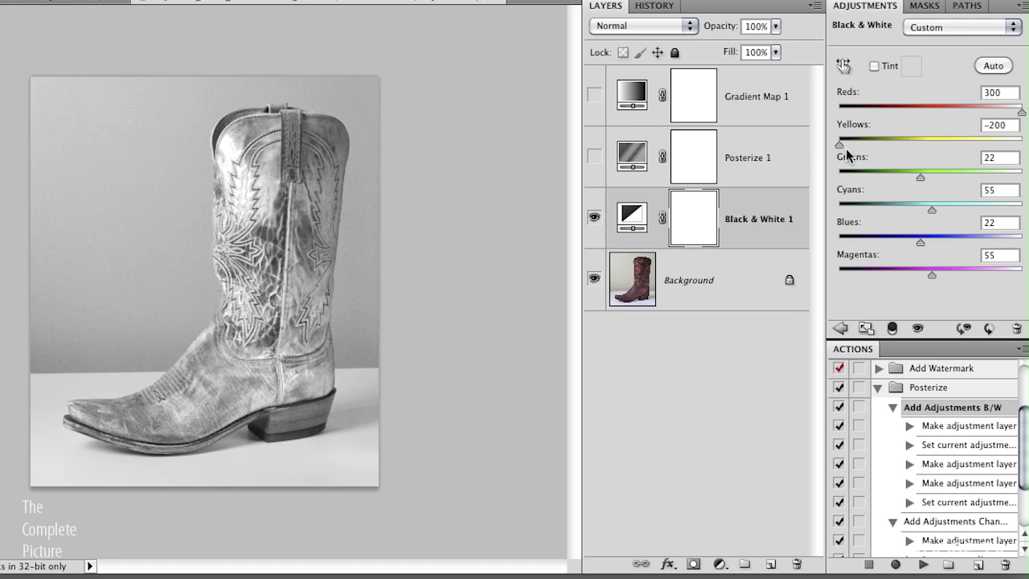
Step: Turn Posterize 1 and Gradient Map 1 back on and fine-tune the mix to Reds 242, Yellows -200
left_click(594, 219)
left_click(594, 219)
left_click(594, 157)
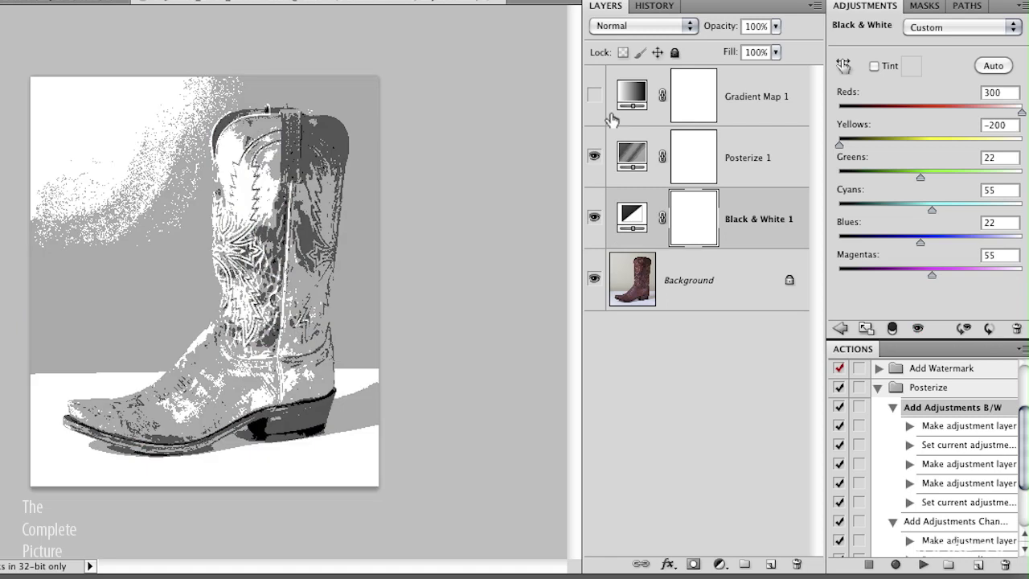
left_click(594, 96)
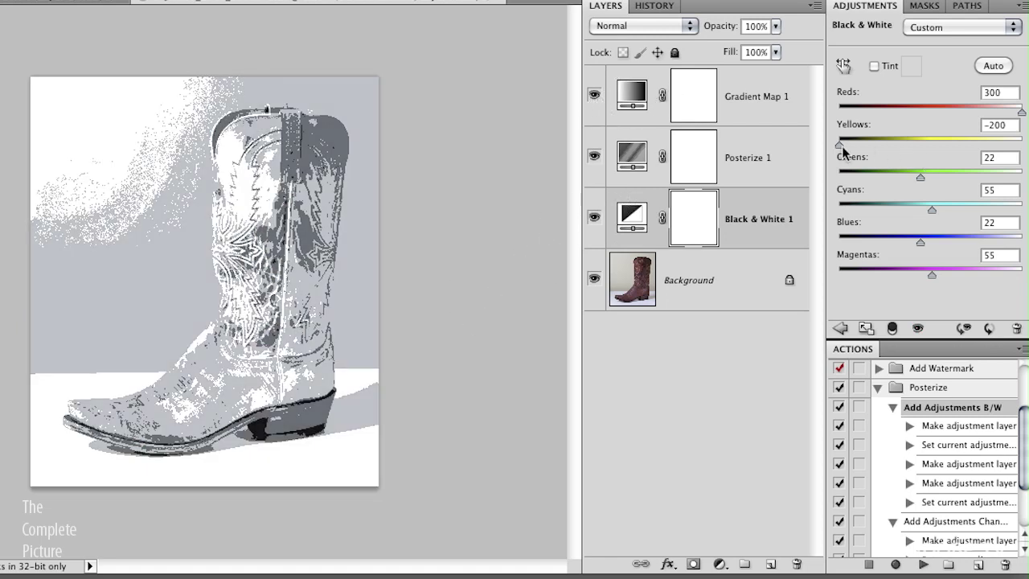
left_click_drag(840, 144, 858, 149)
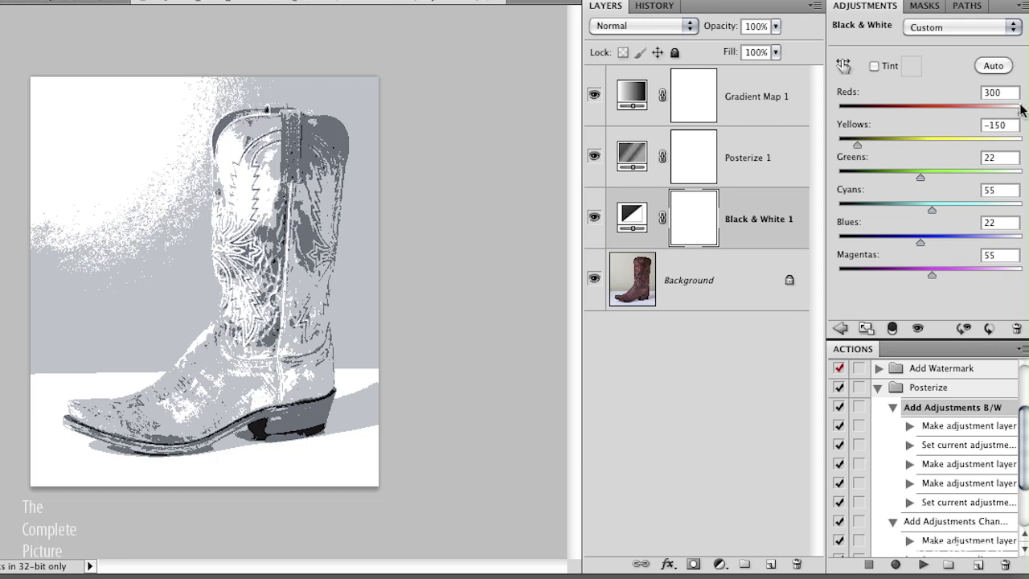
left_click_drag(1019, 111, 1001, 113)
left_click_drag(858, 144, 788, 275)
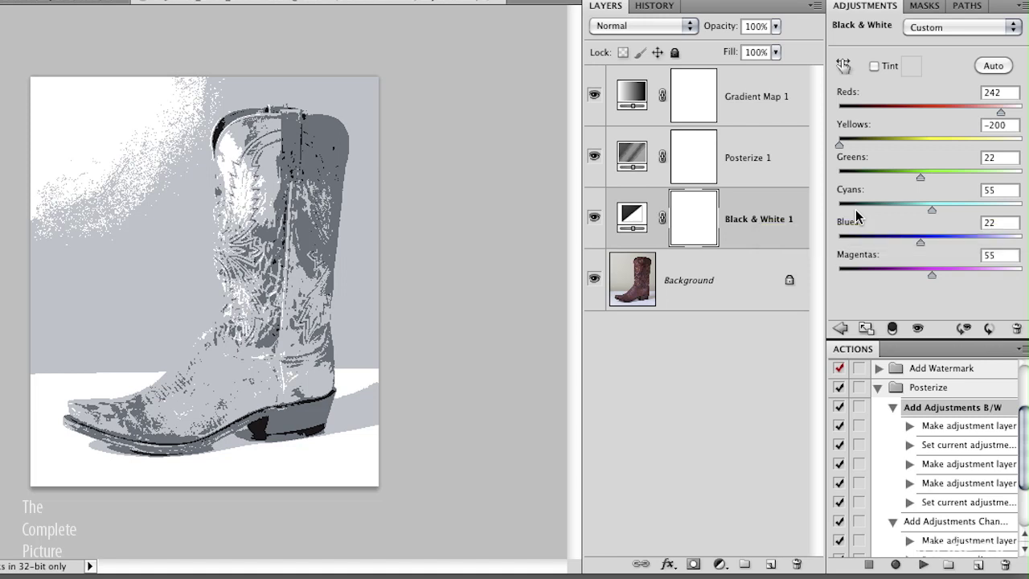
left_click(696, 288)
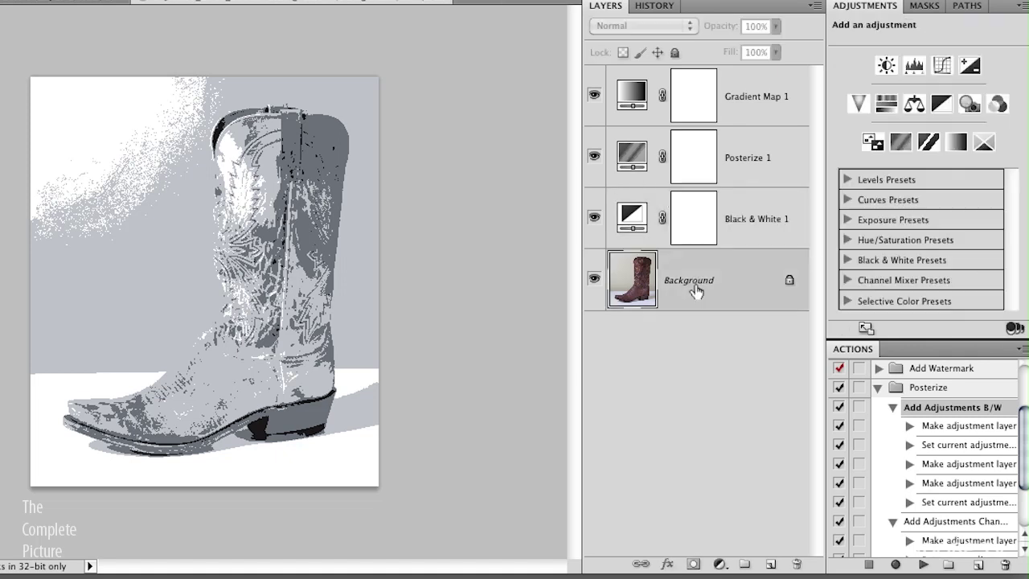
Step: Add a Curves adjustment above Background with a lowered shadow point and a raised highlight point
left_click(941, 65)
mouse_move(903, 204)
left_mouse_down()
mouse_move(908, 219)
mouse_move(901, 213)
left_mouse_up()
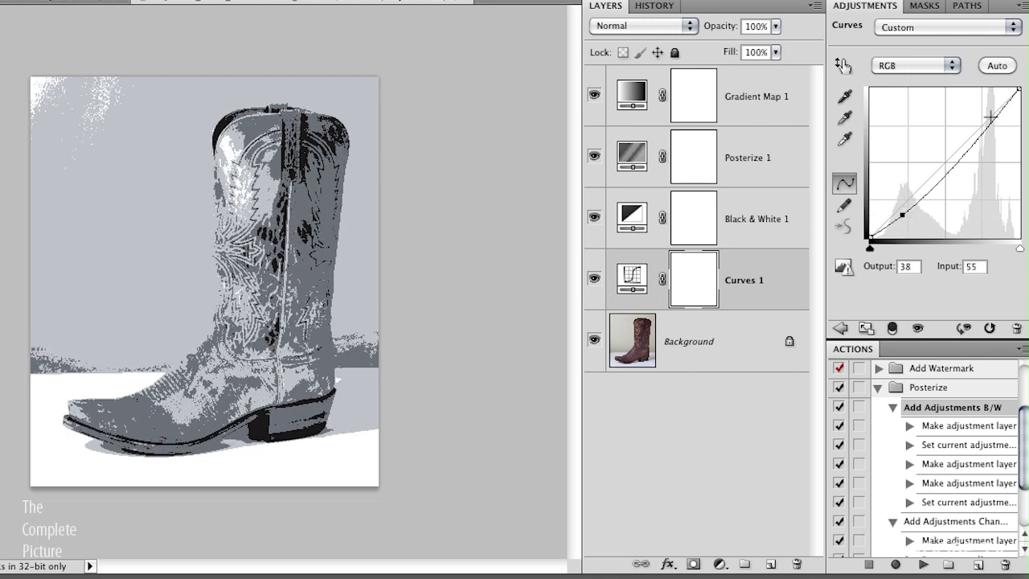
left_click_drag(979, 137, 975, 132)
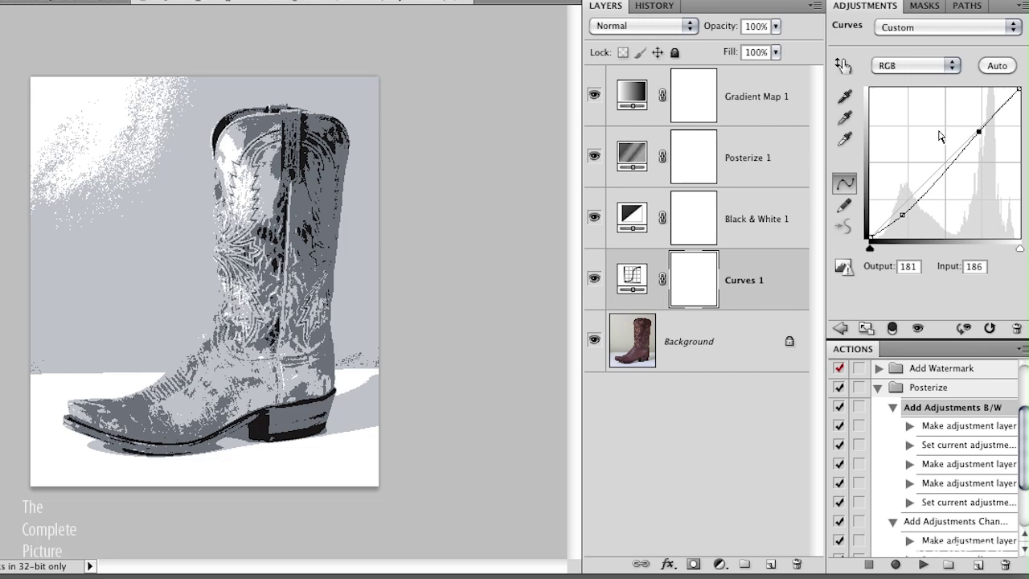
left_click(756, 102)
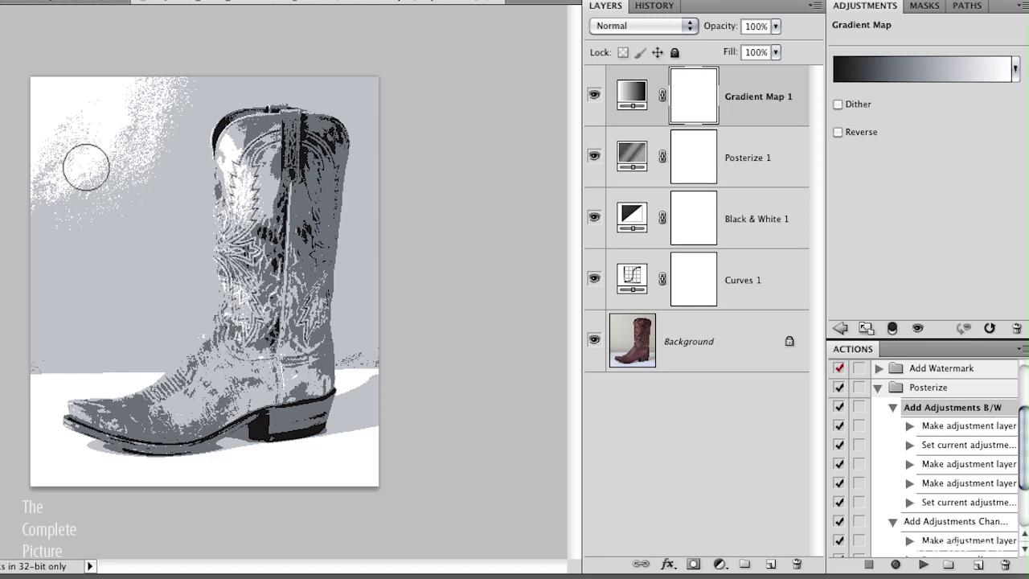
Step: Show only the original colour photo and Quick Select the backdrop around the boot, including under the arch
left_click(595, 343, "alt")
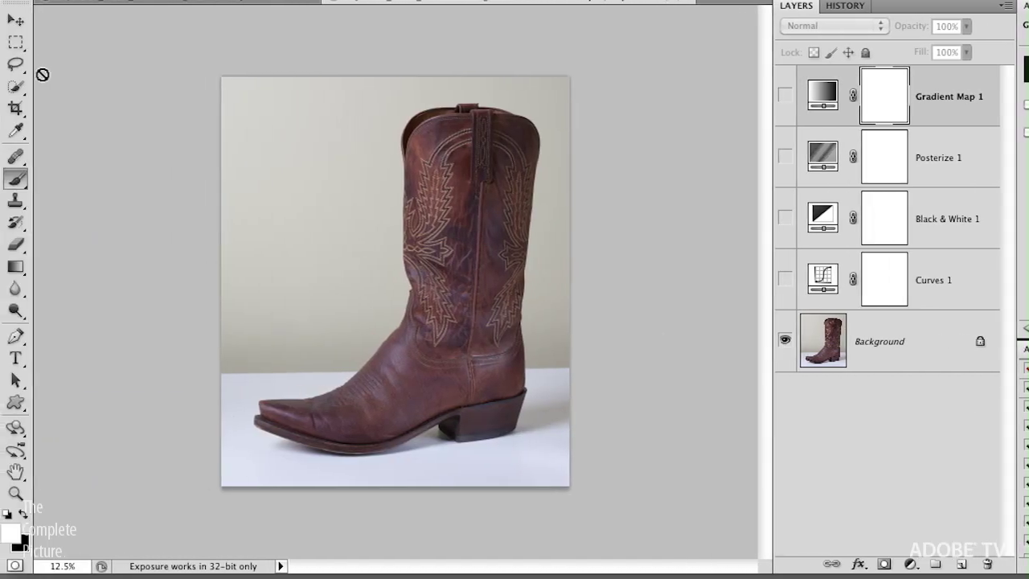
left_click_drag(15, 86, 74, 88)
mouse_move(393, 103)
left_mouse_down()
mouse_move(367, 137)
mouse_move(340, 238)
mouse_move(281, 349)
mouse_move(228, 415)
mouse_move(269, 461)
mouse_move(395, 471)
mouse_move(448, 459)
mouse_move(553, 399)
mouse_move(572, 145)
left_mouse_up()
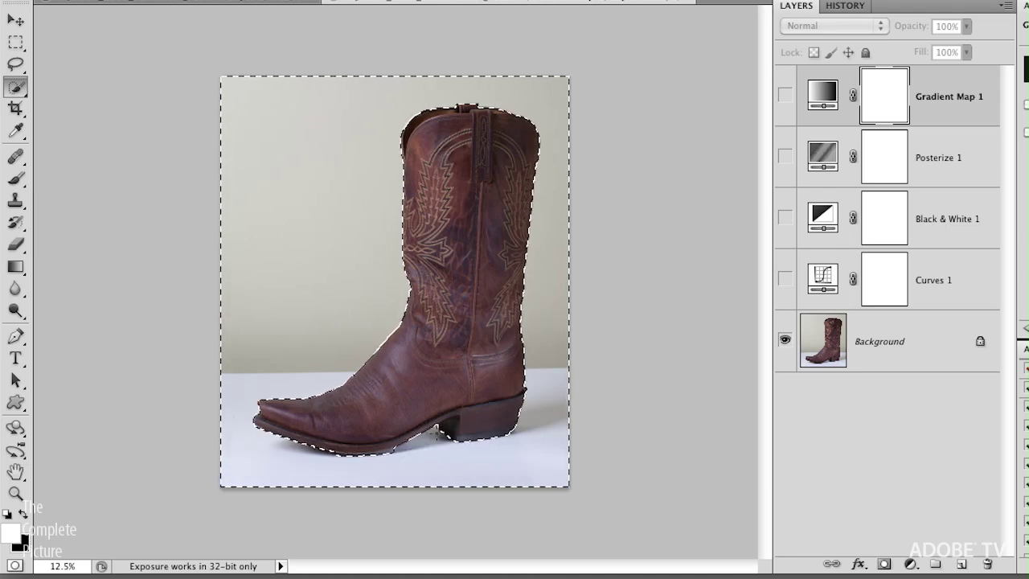
left_click(434, 450)
Step: Tighten the selection along the zoomed-in sole, then turn all adjustment layers back on
key("ctrl+plus")
key("ctrl+plus")
left_click_drag(471, 361, 453, 110)
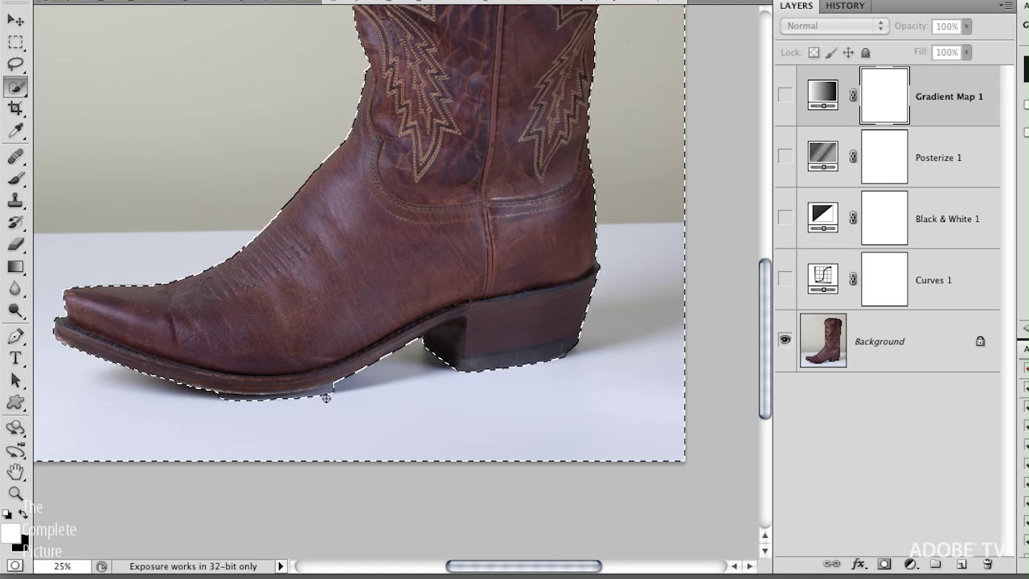
left_click_drag(308, 397, 235, 407)
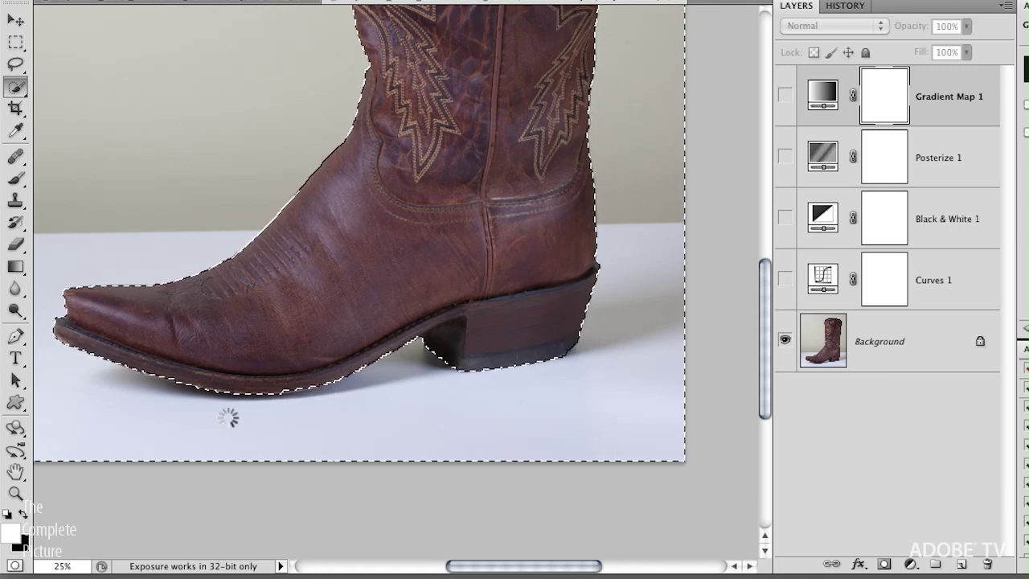
key("ctrl+0")
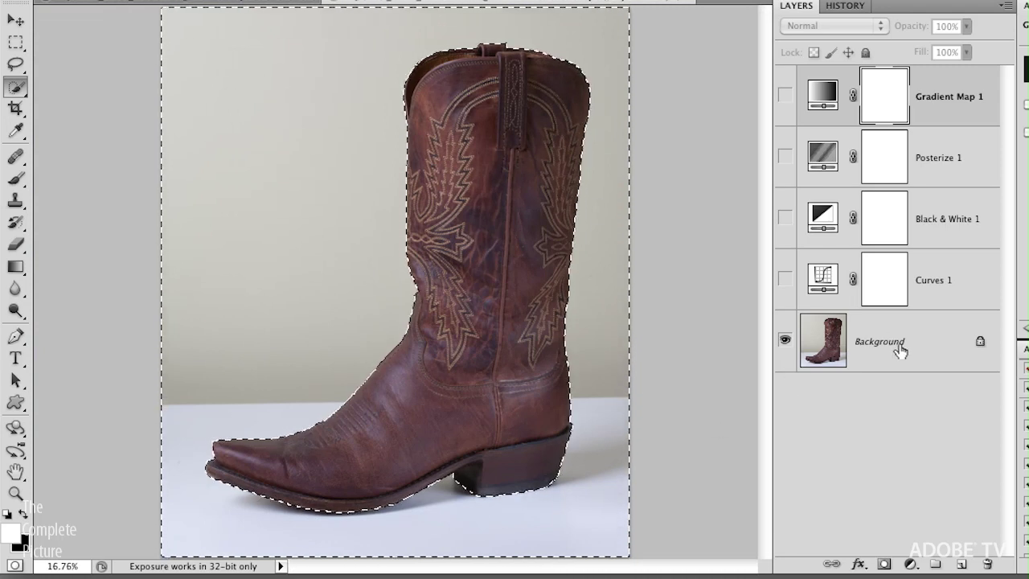
left_click_drag(785, 278, 791, 94)
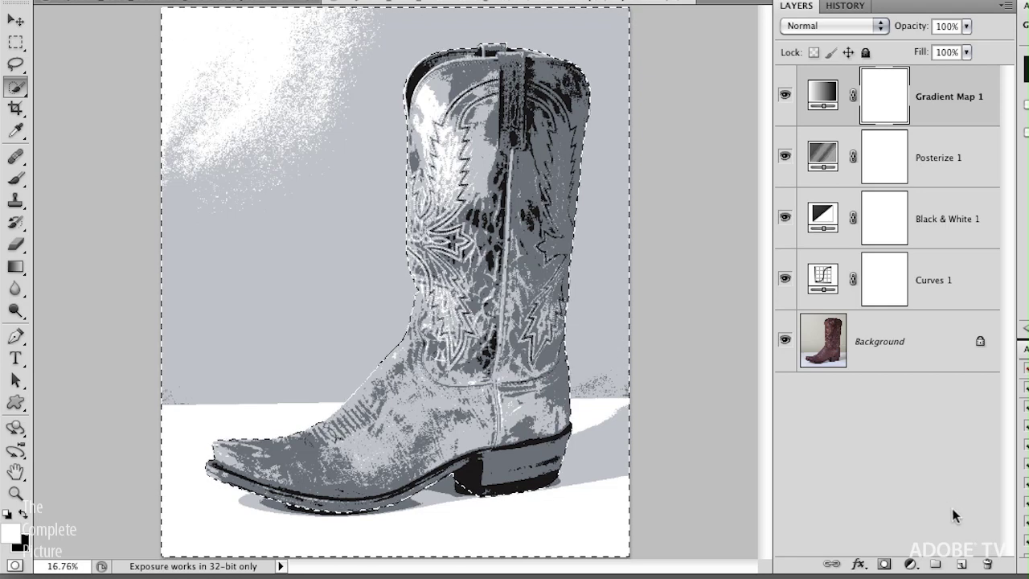
left_click(962, 565)
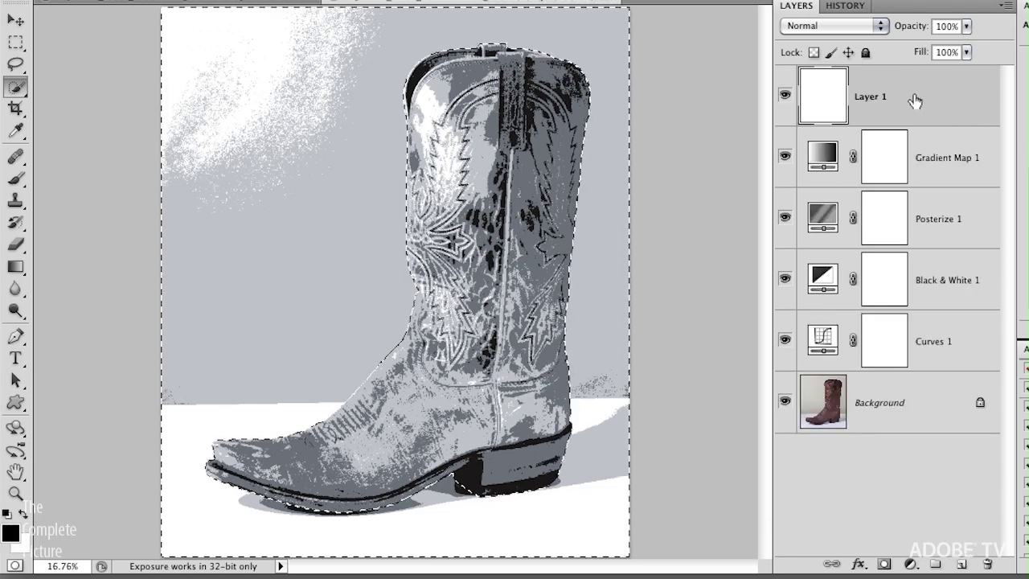
Step: Move Layer 1 just above Background and brush the backdrop into a smooth dark band and lighter floor
left_click_drag(914, 98, 924, 360)
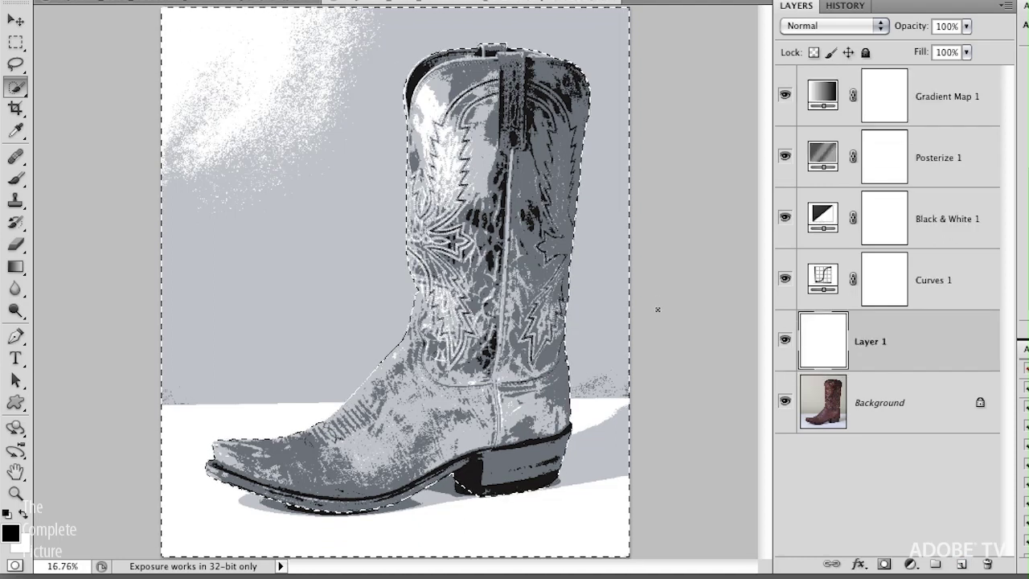
key("b")
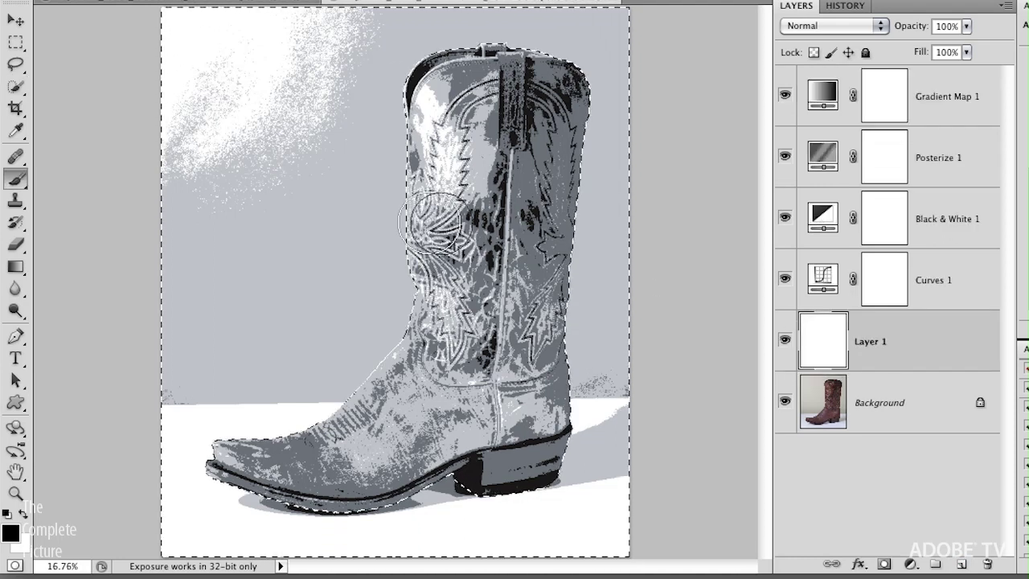
mouse_move(346, 32)
left_mouse_down()
mouse_move(134, 51)
mouse_move(294, 106)
mouse_move(317, 157)
left_mouse_up()
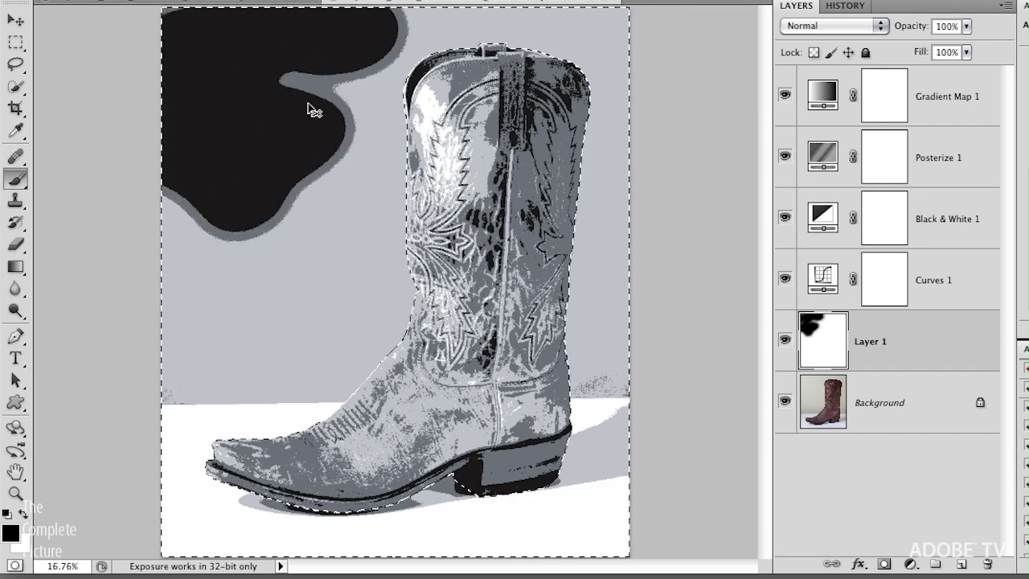
key("ctrl+z")
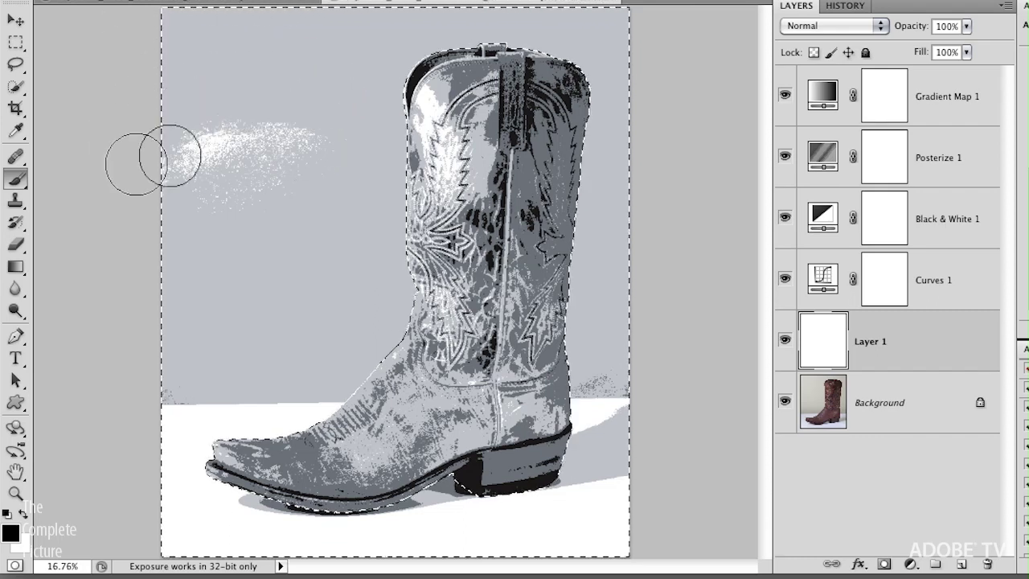
mouse_move(241, 377)
left_mouse_down()
mouse_move(135, 426)
mouse_move(214, 435)
left_mouse_up()
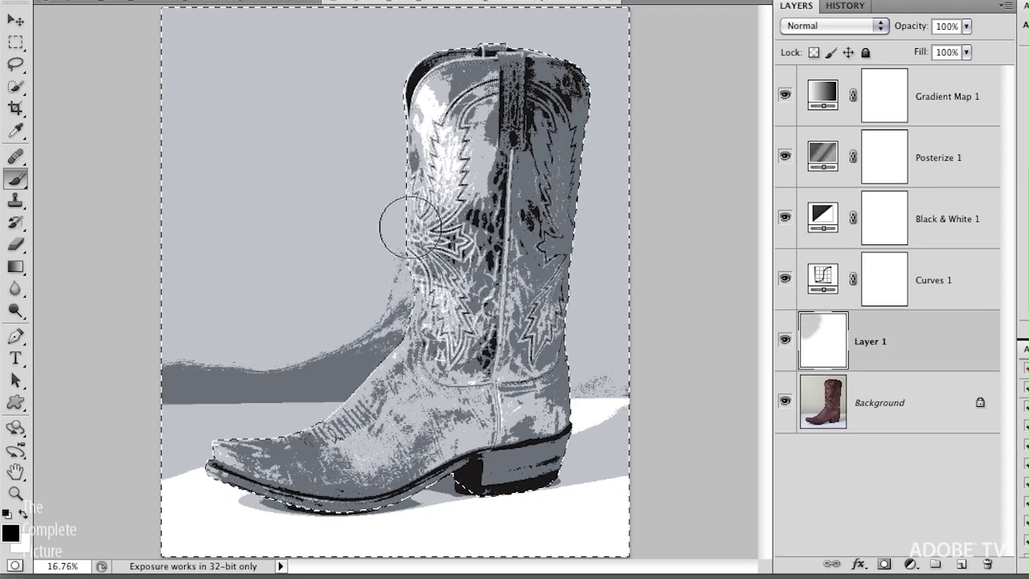
left_click_drag(223, 419, 170, 523)
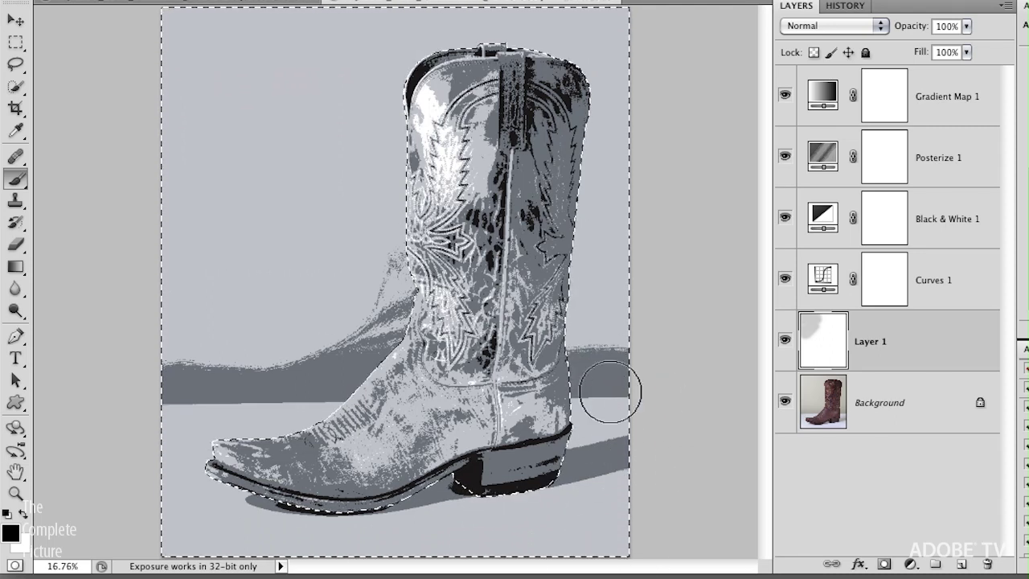
left_click_drag(662, 391, 595, 395)
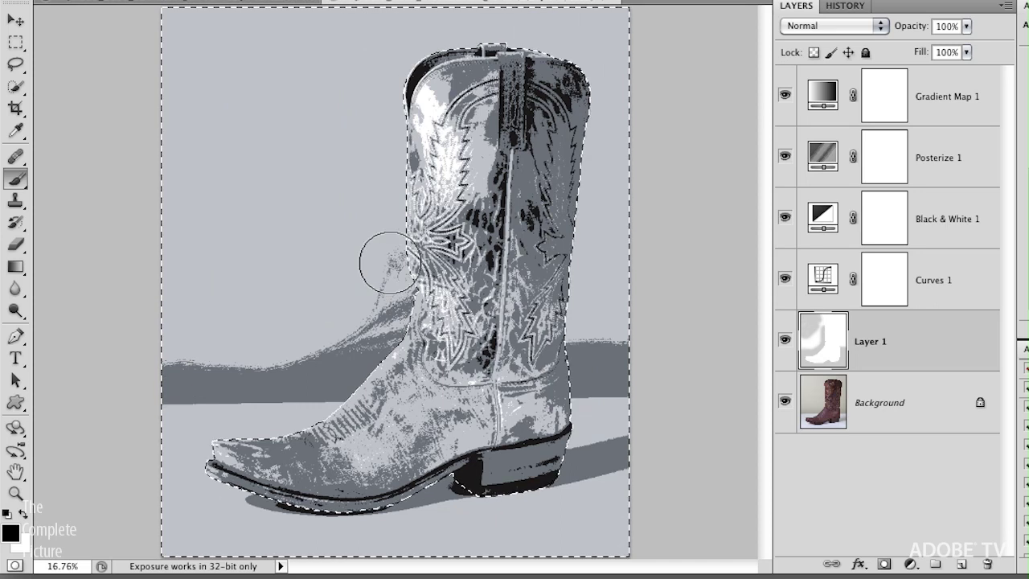
key("x")
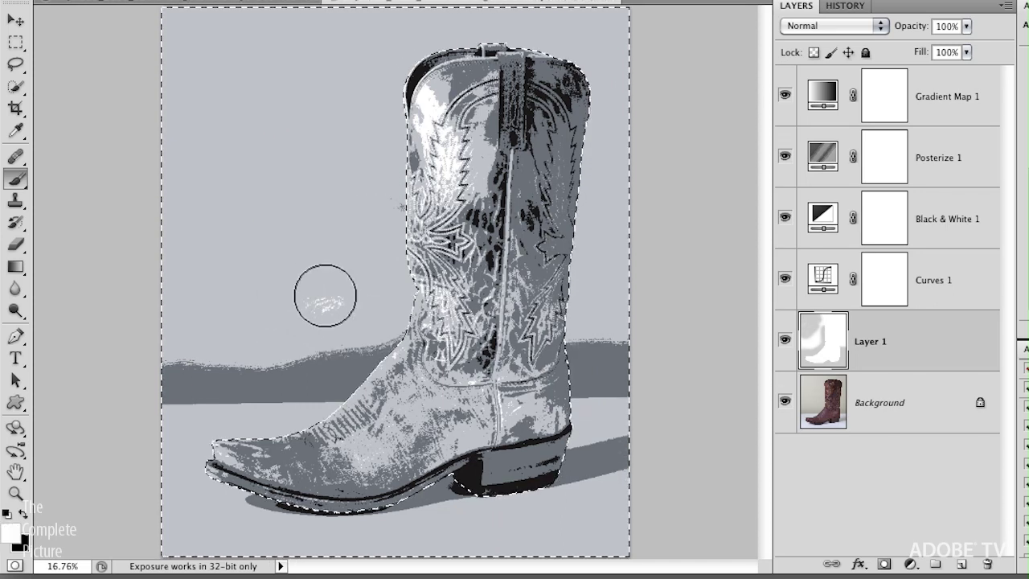
key("x")
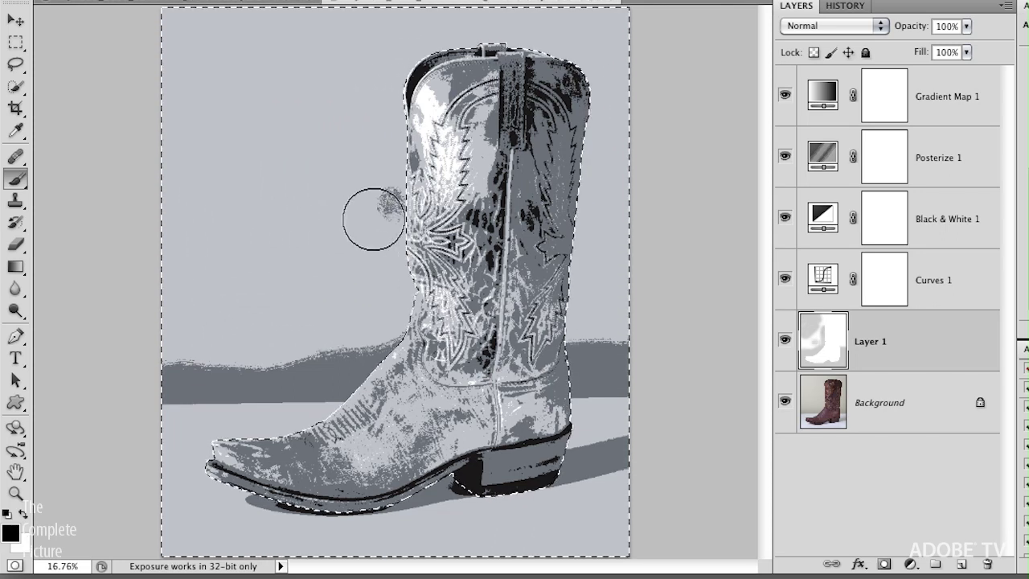
key("x")
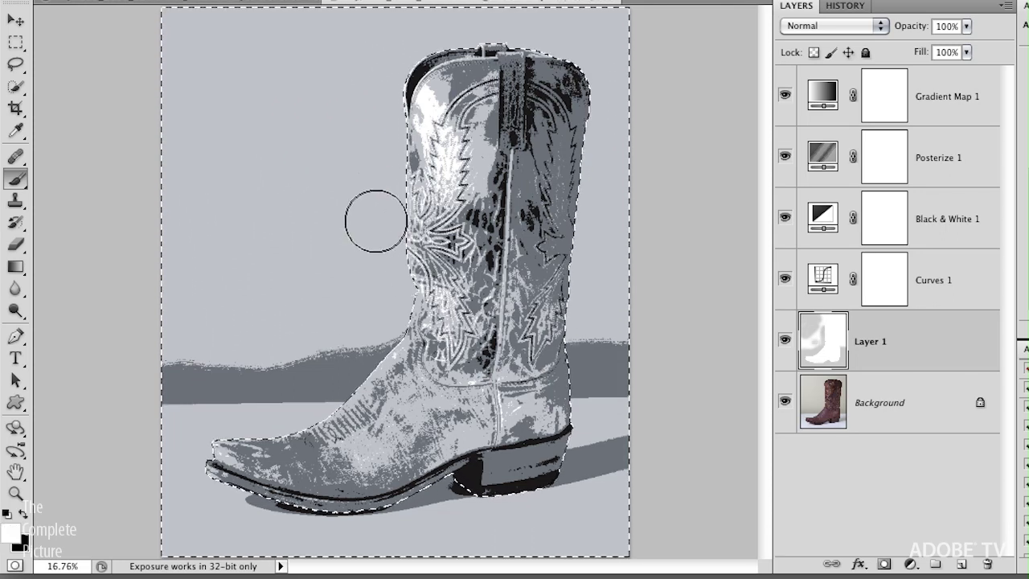